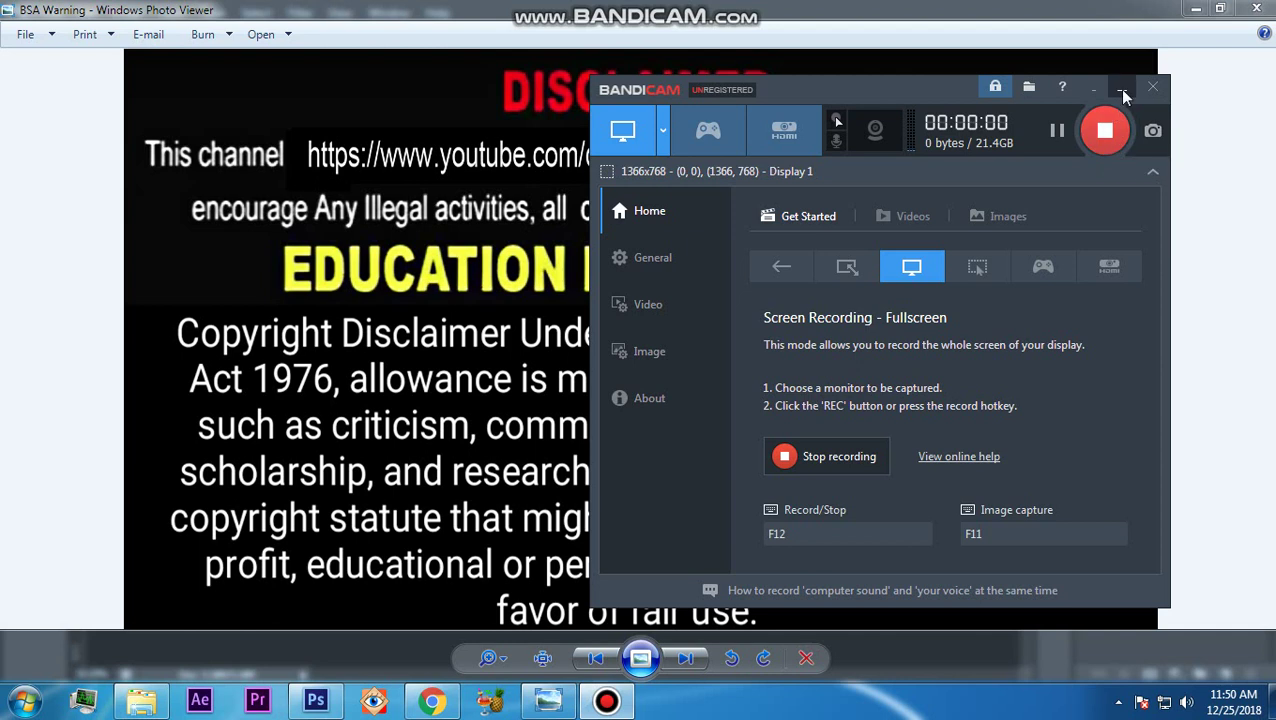
Pass through the browser and bring Photoshop, with rajani kanth.jpg open, to the front.
left_click(432, 701)
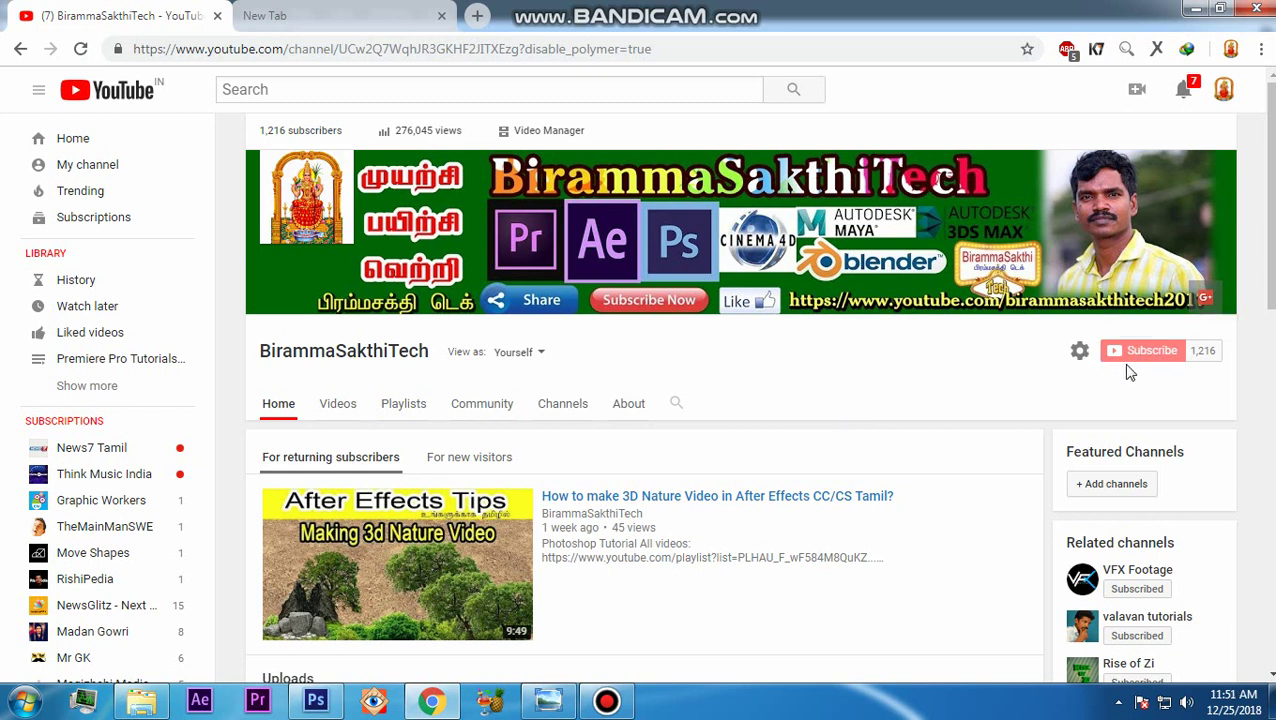
left_click(316, 702)
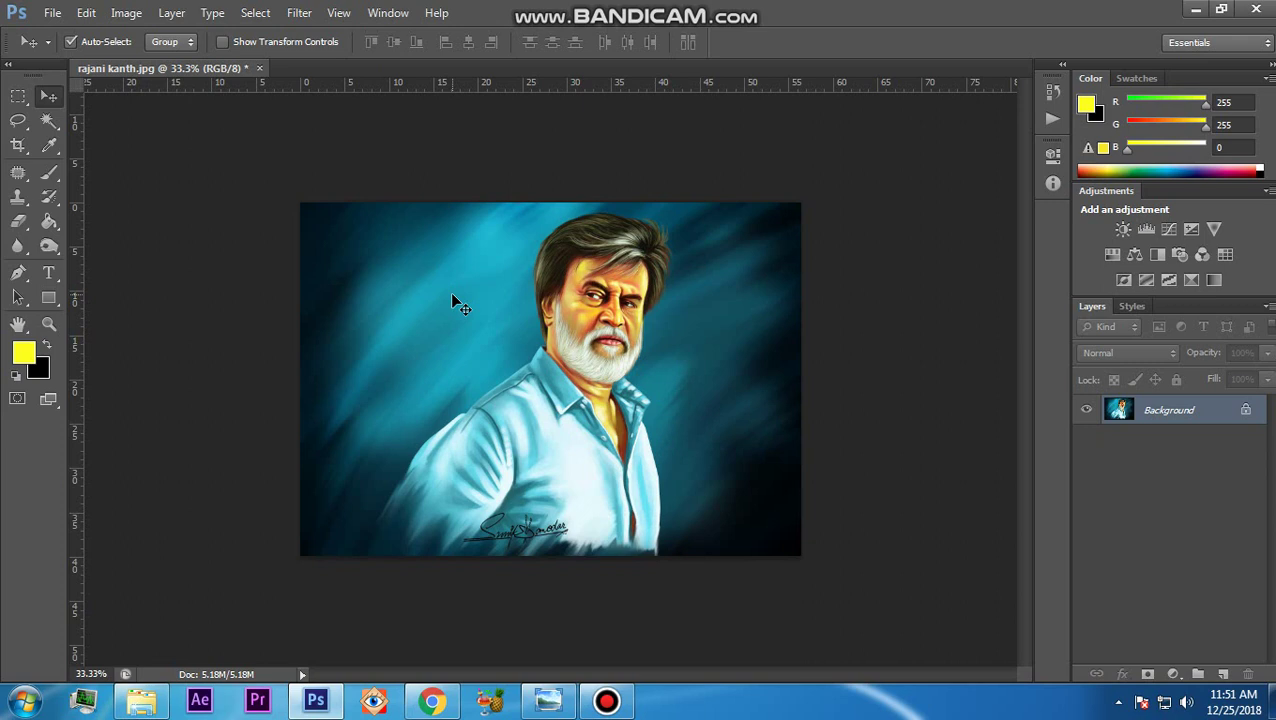
Select the whole image and set the Rectangle tool's fill to No Color.
key("ctrl+a")
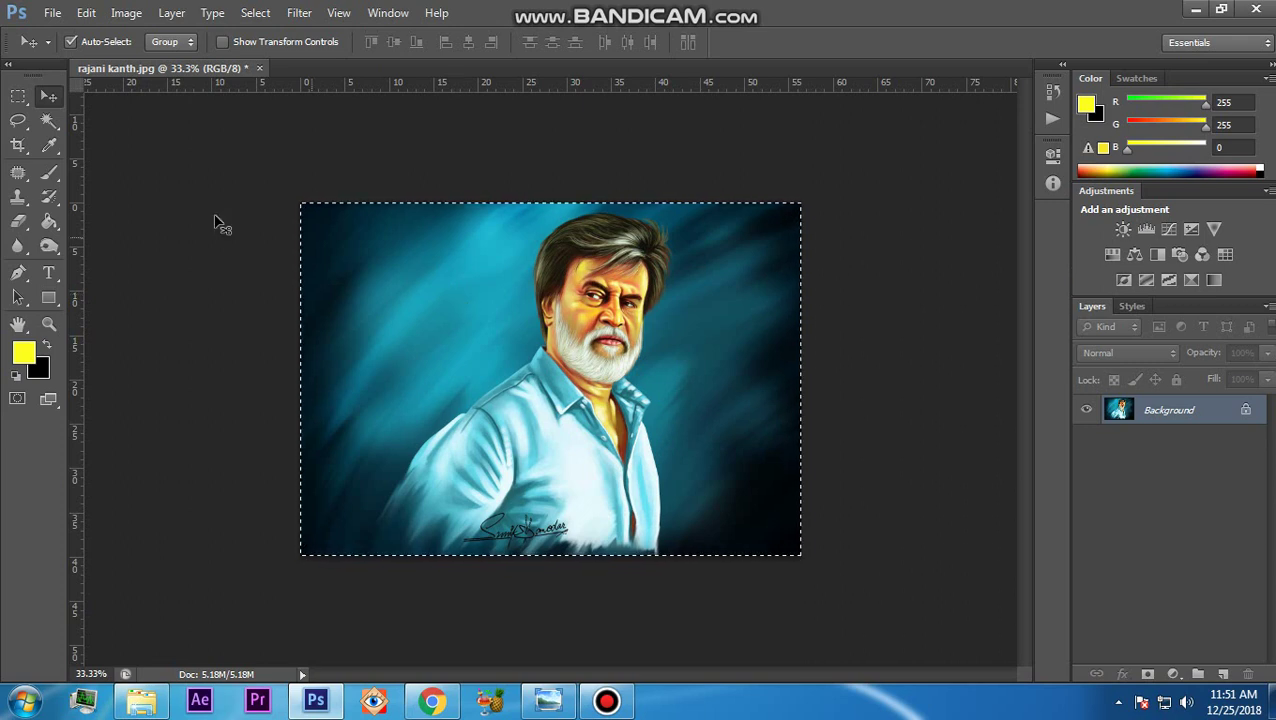
left_click(55, 298)
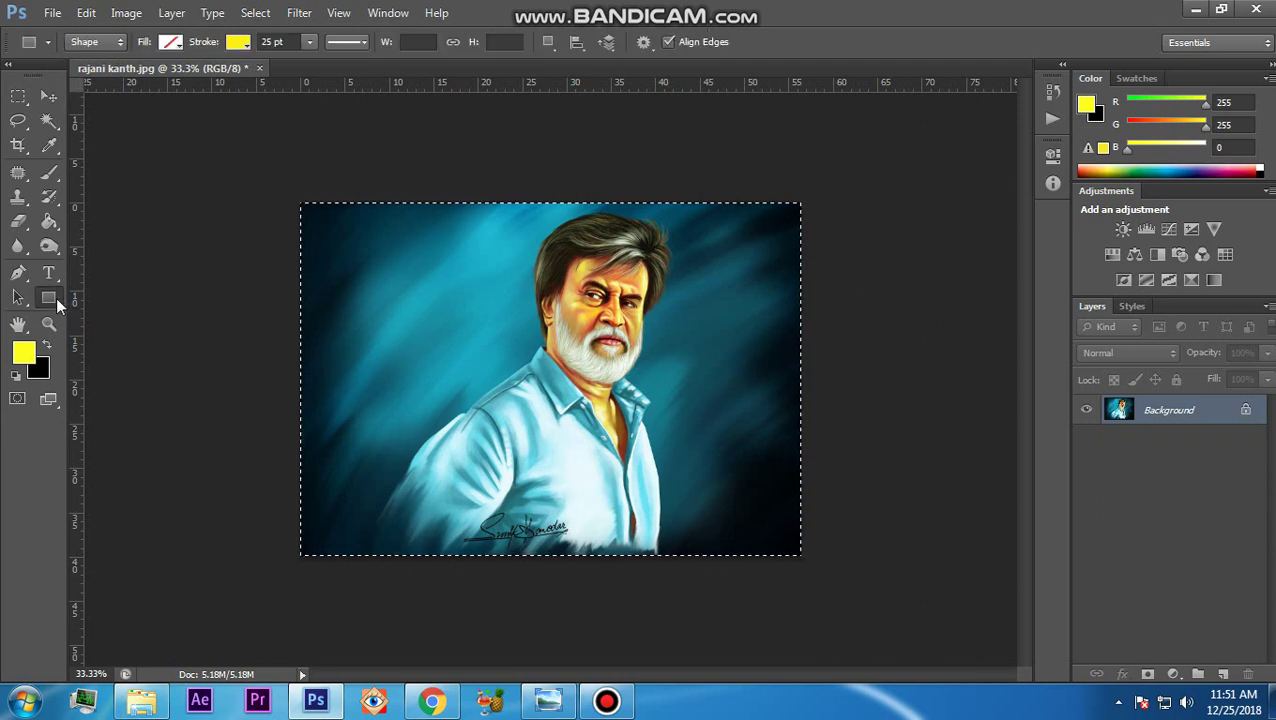
left_click(171, 44)
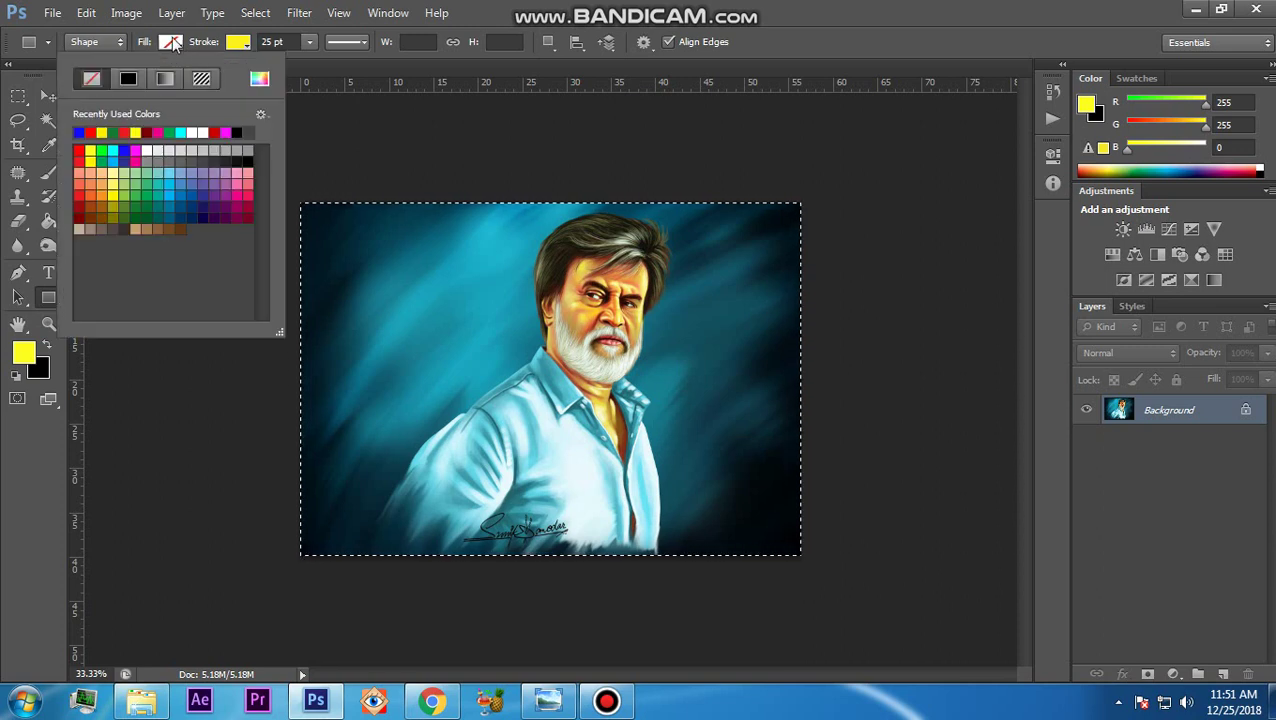
left_click(87, 80)
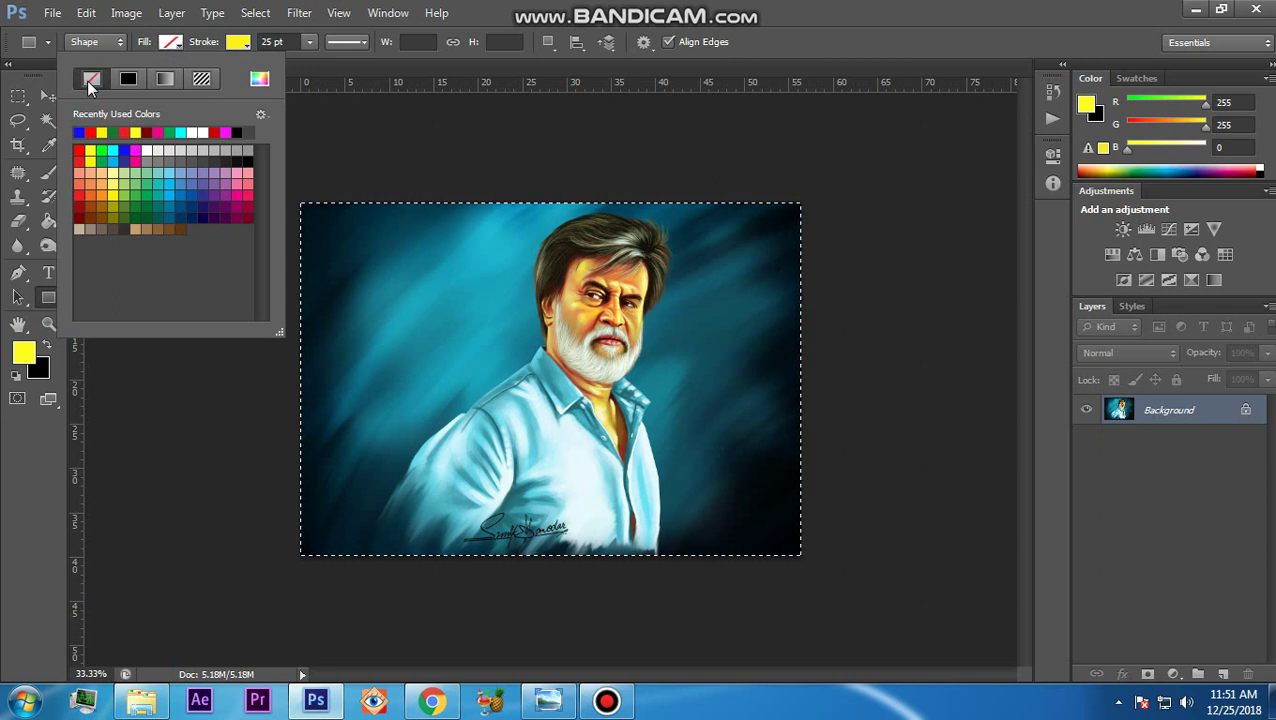
left_click(316, 122)
left_click(316, 122)
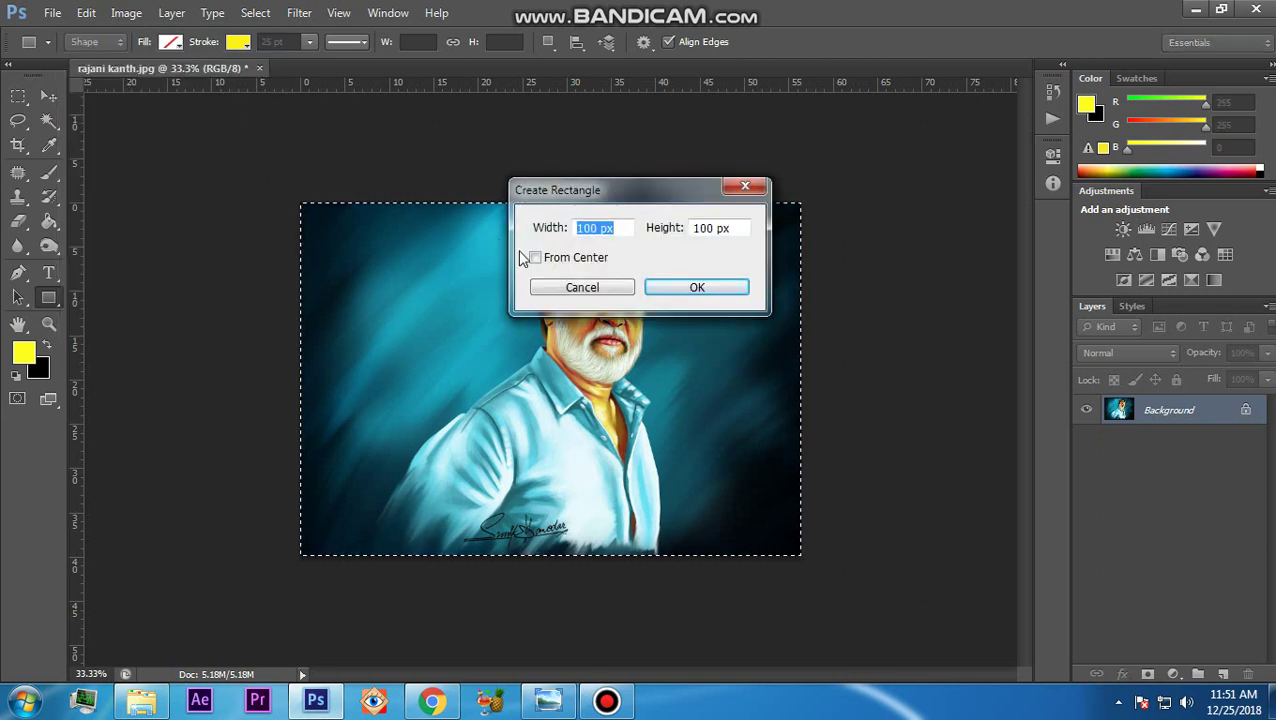
Keep the 25 pt yellow stroke and draw a rectangle covering the whole portrait.
left_click(603, 289)
left_click(239, 44)
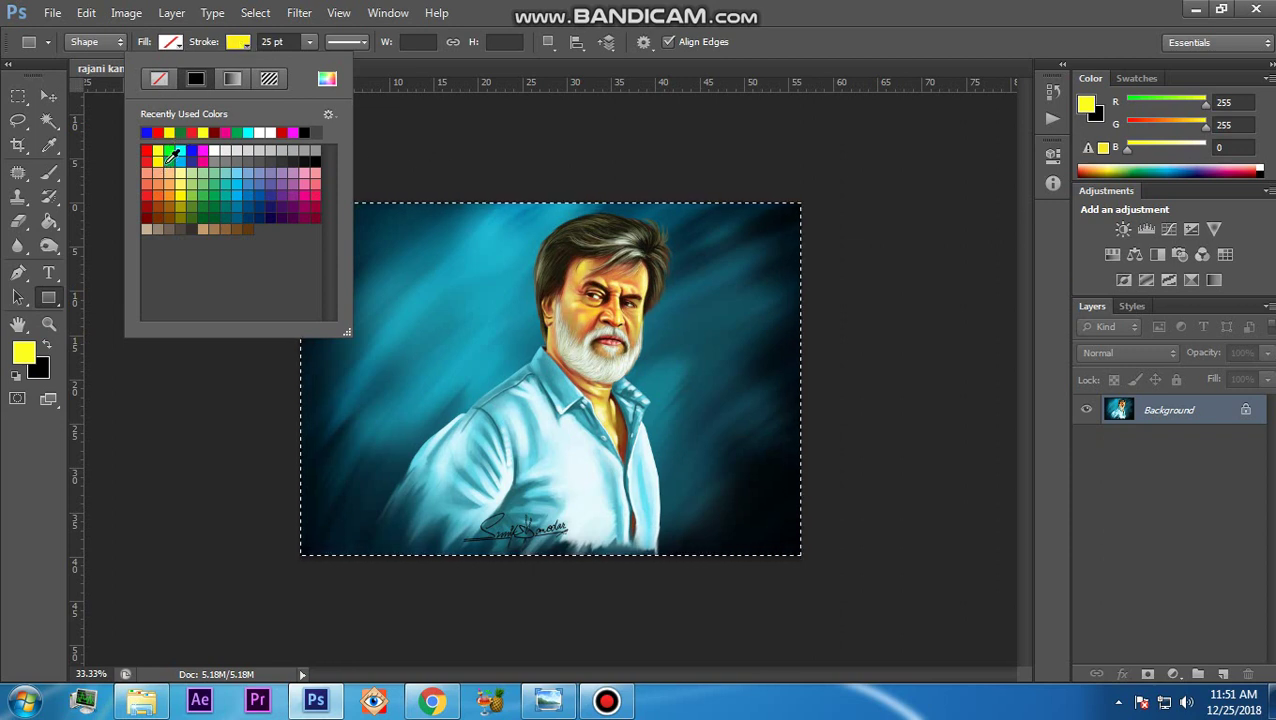
left_click(408, 133)
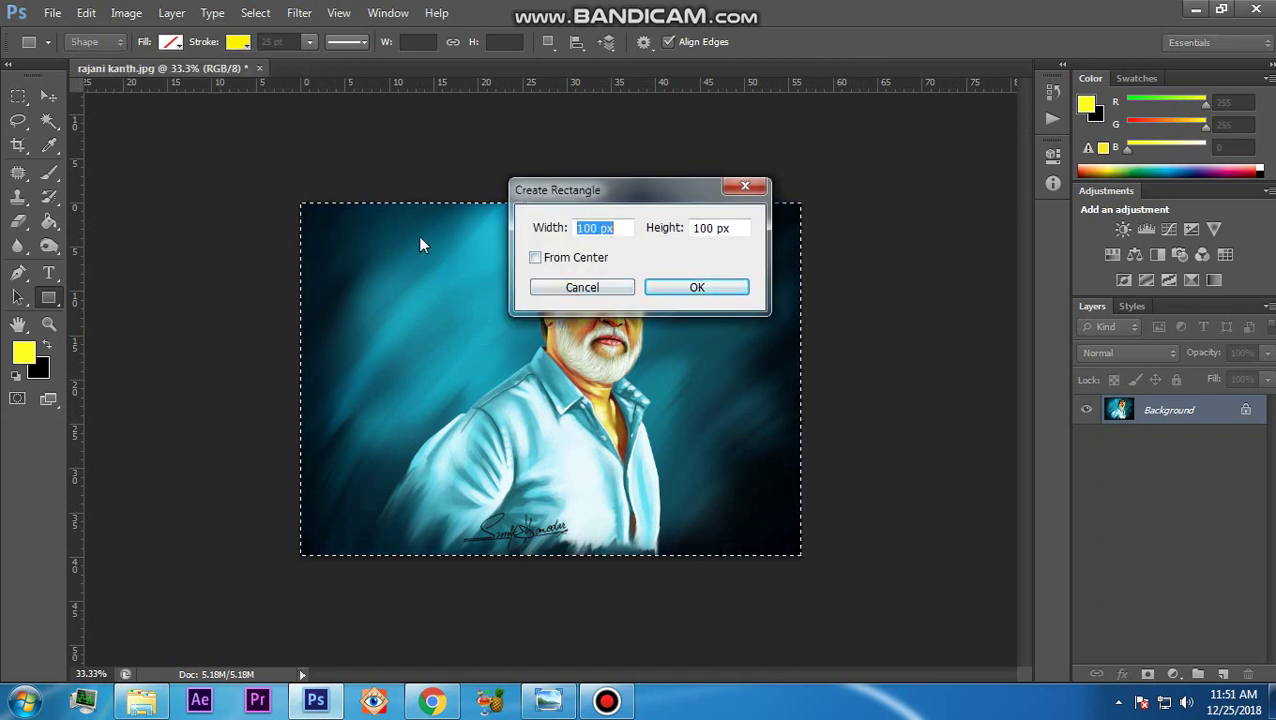
left_click(582, 287)
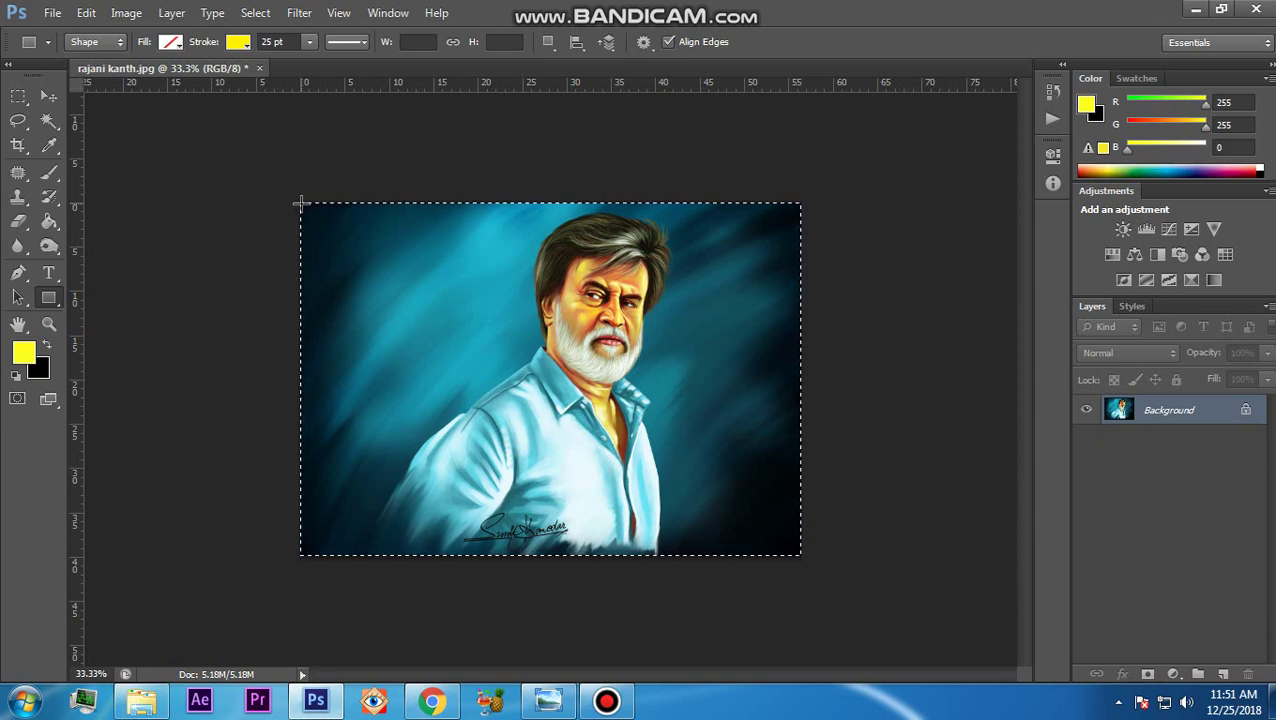
left_click_drag(301, 203, 800, 556)
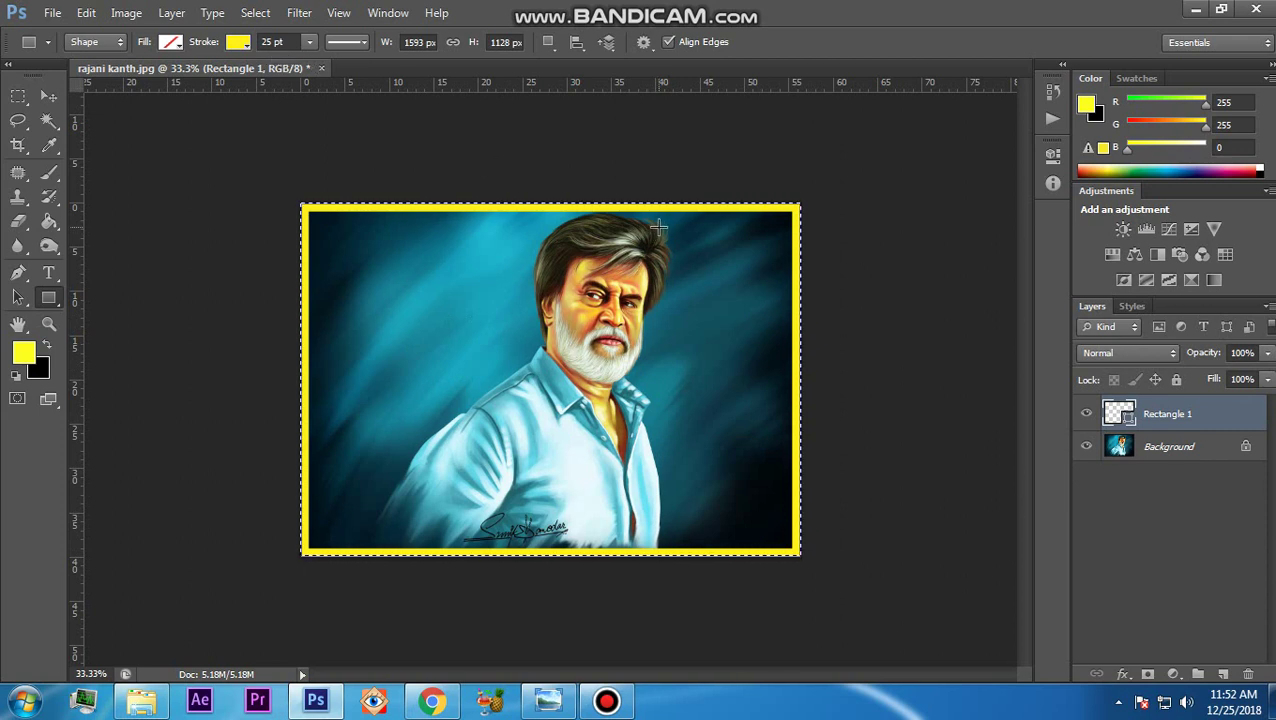
Set the yellow border's stroke width to 25 pt.
left_click(310, 43)
left_click_drag(309, 61, 326, 64)
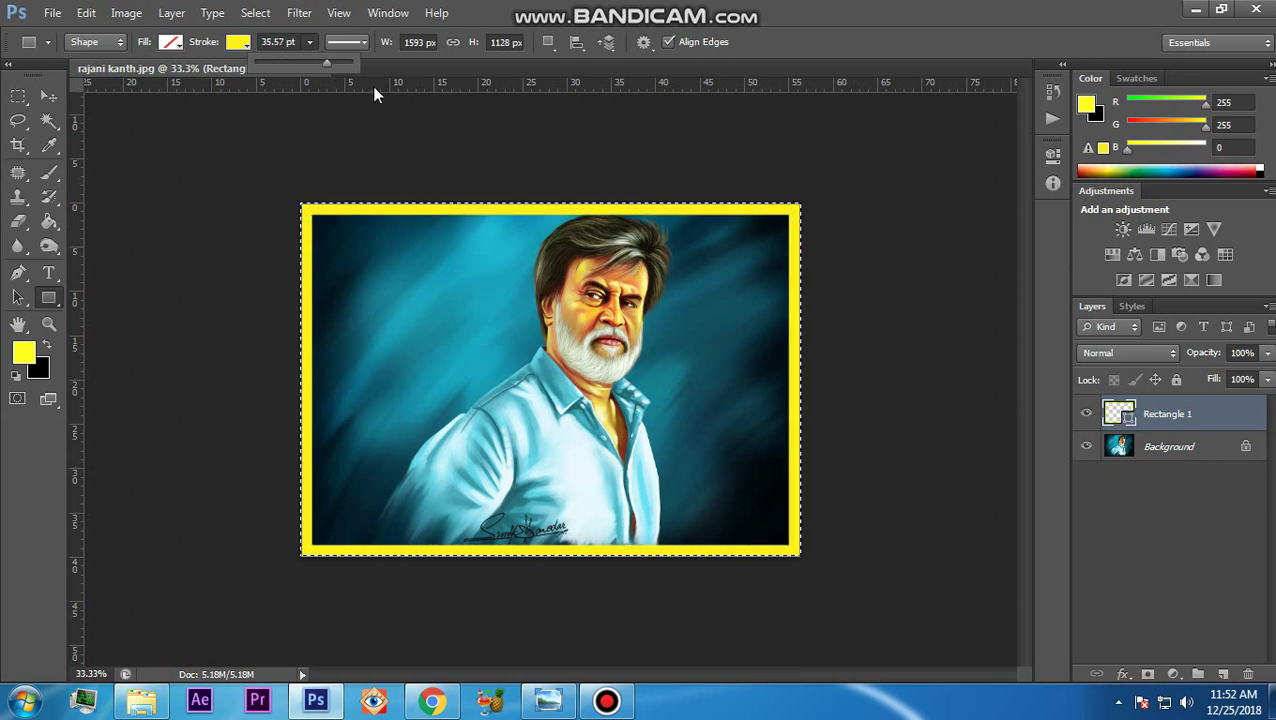
left_click(281, 42)
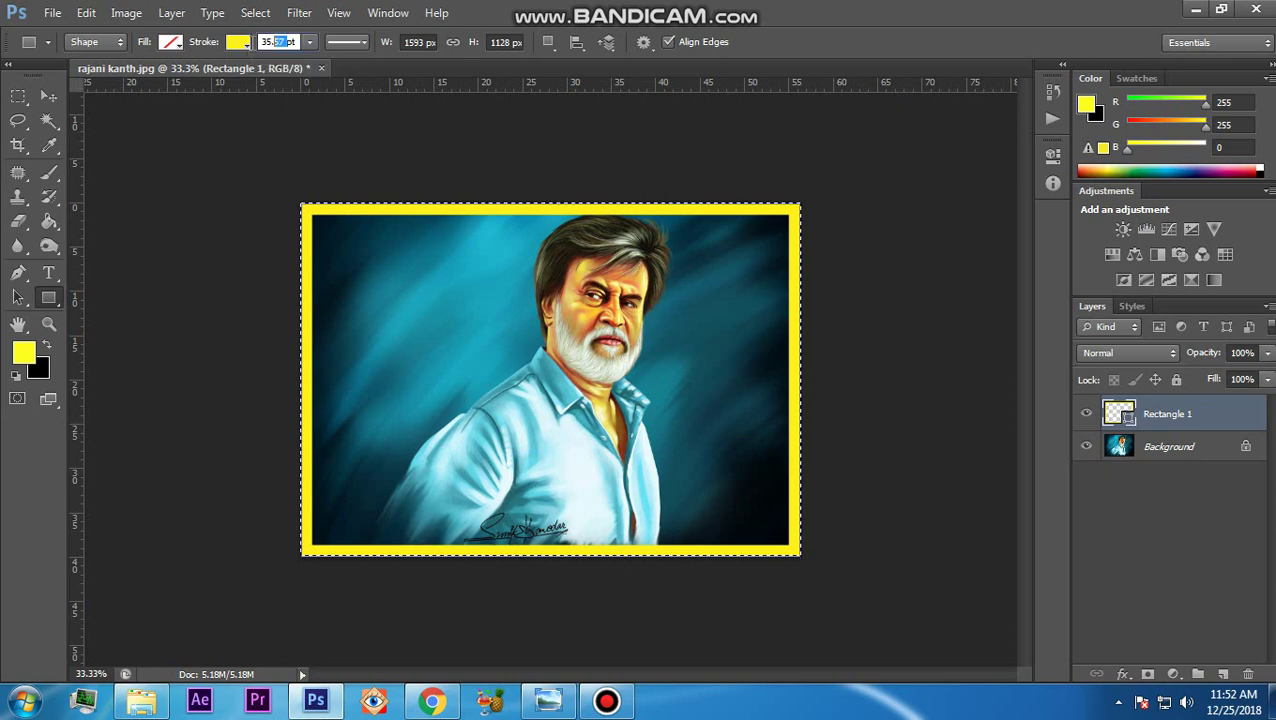
type("25pt")
key("Return")
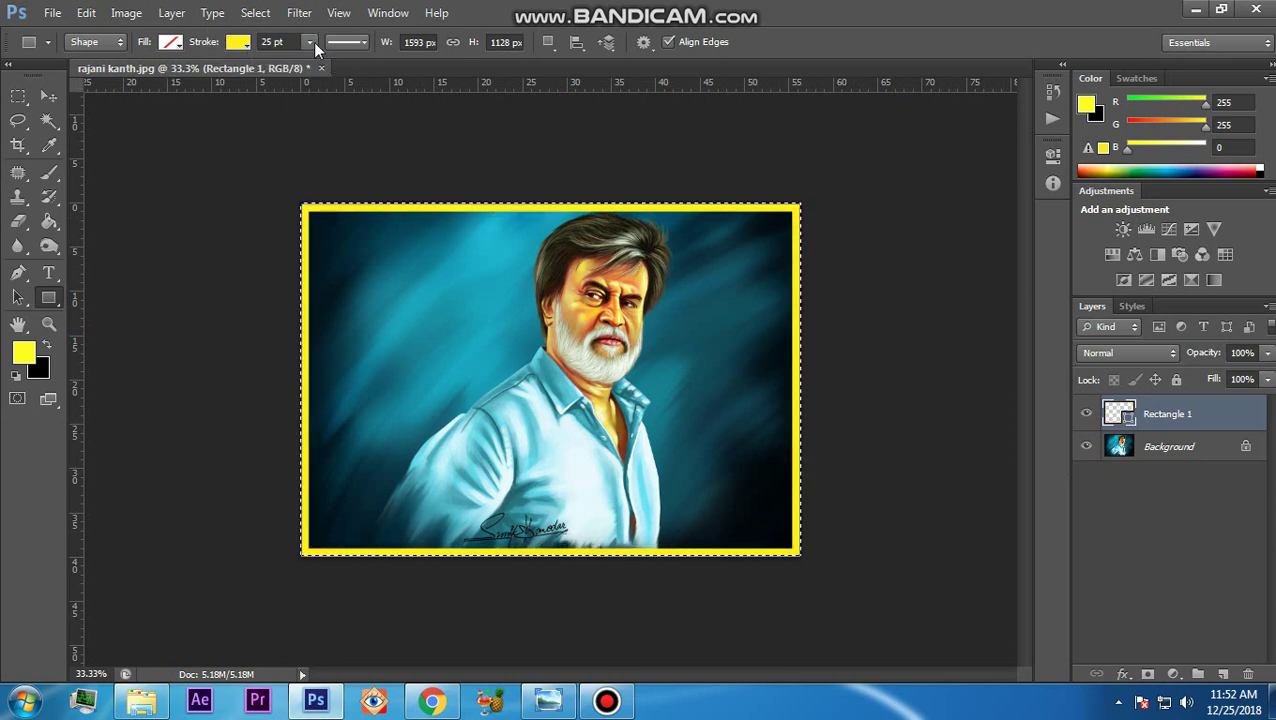
Deselect the image and pick the Move tool.
left_click(262, 16)
left_click(272, 52)
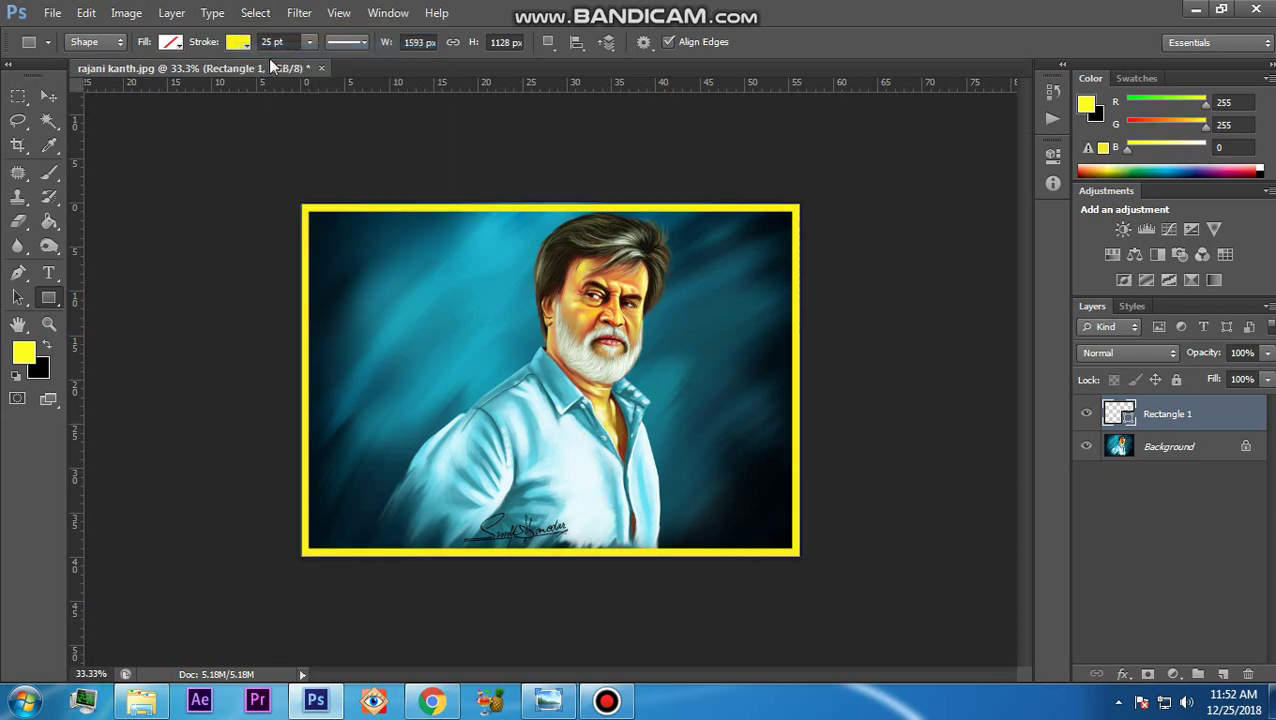
left_click(48, 96)
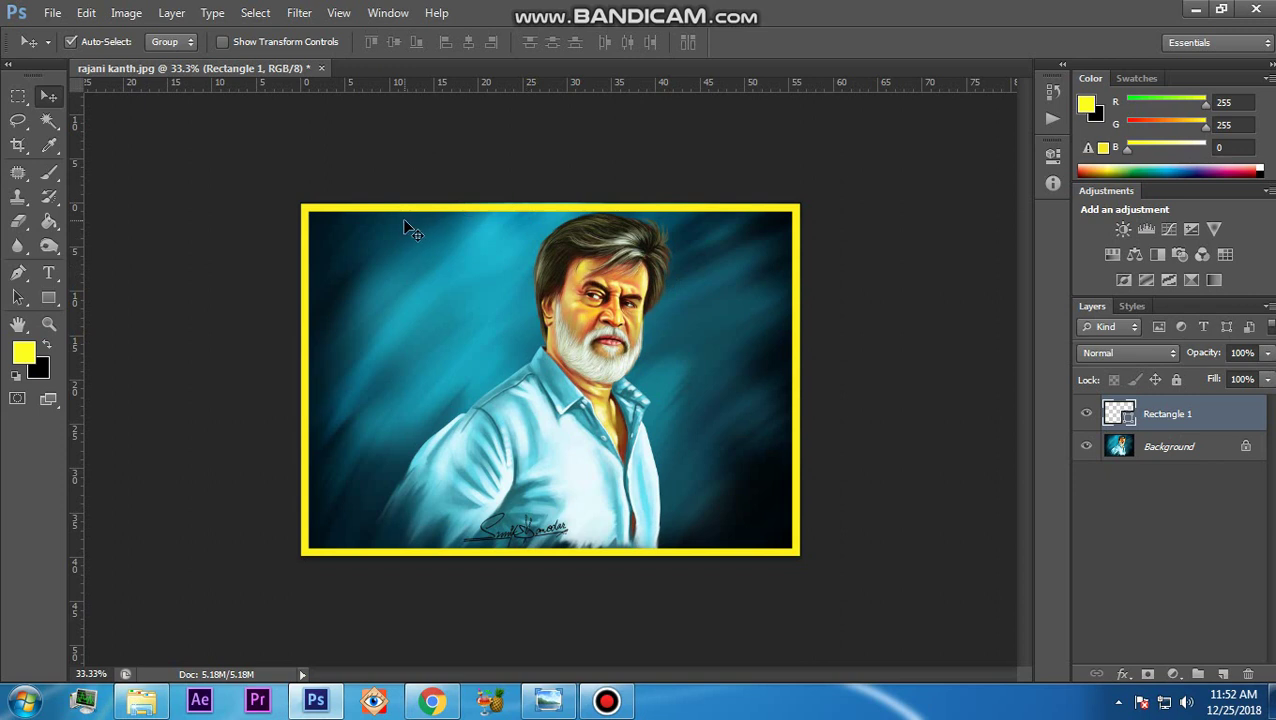
Draw a small red-stroked rectangle over the border's top-left corner.
left_click(49, 298)
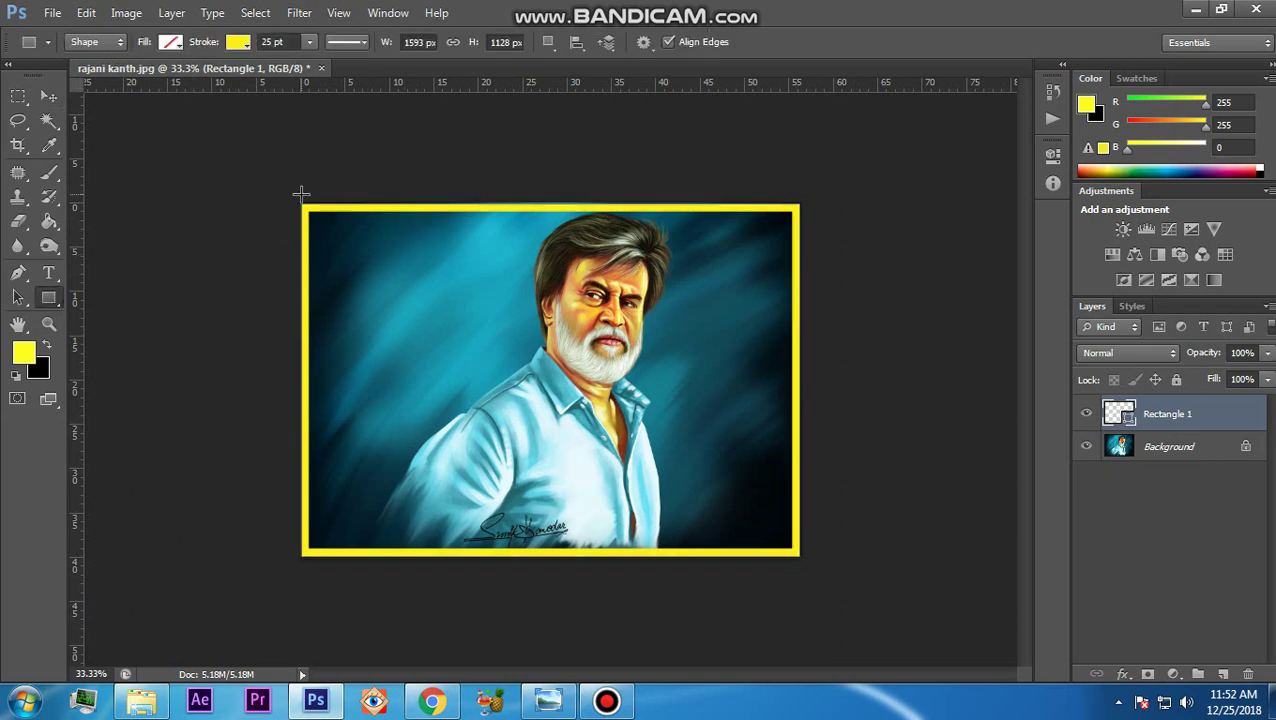
left_click_drag(299, 204, 454, 326)
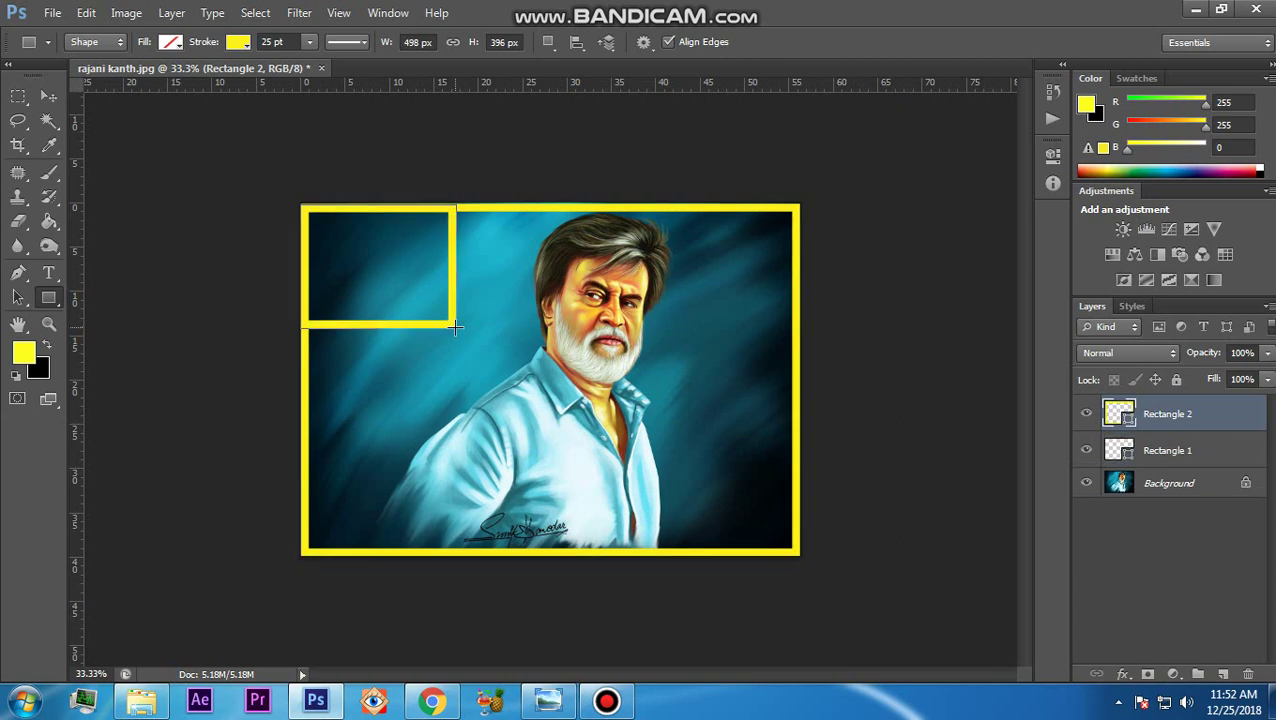
left_click(238, 42)
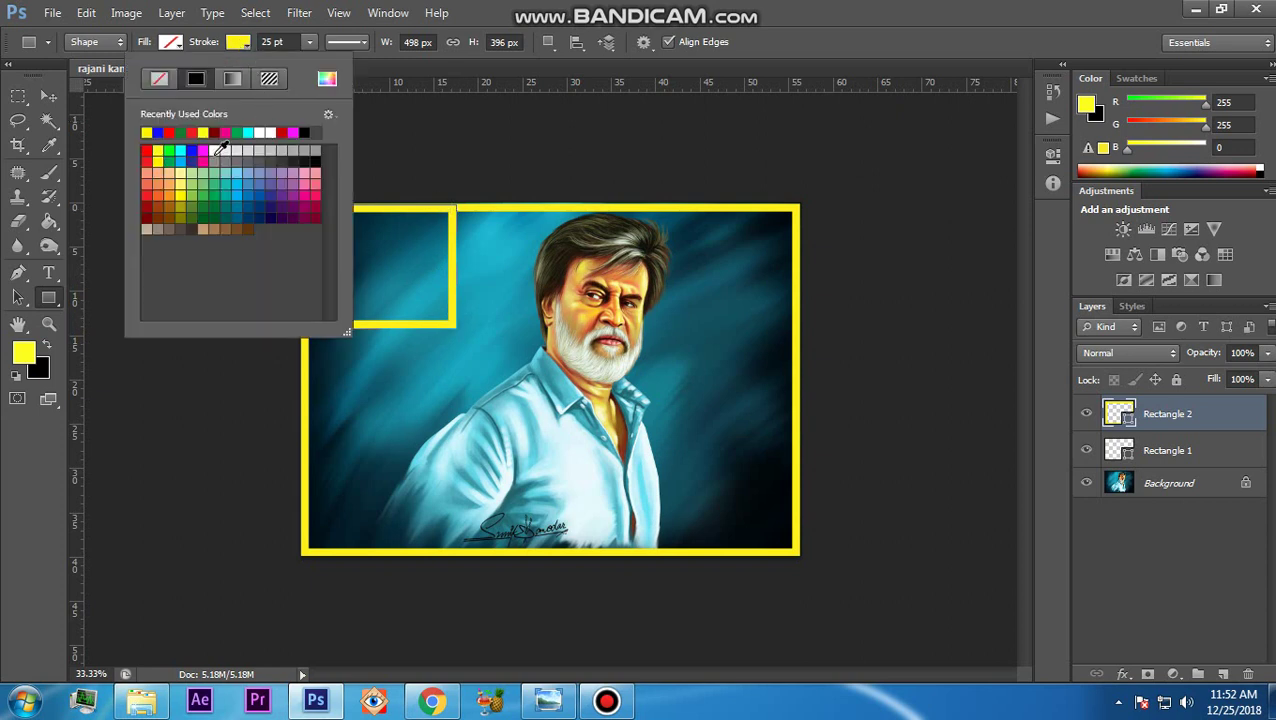
left_click(147, 152)
left_click(441, 131)
left_click(446, 145)
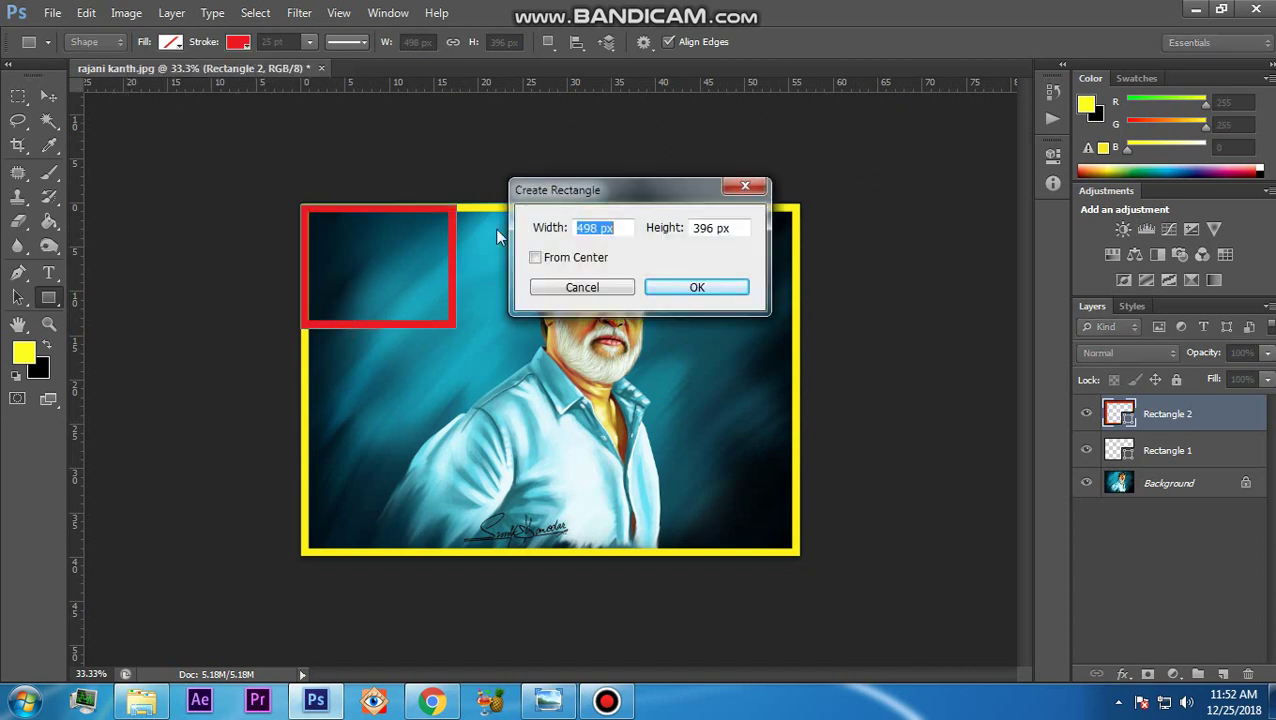
Clip the red Rectangle 2 layer to the yellow border with Create Clipping Mask.
left_click(608, 287)
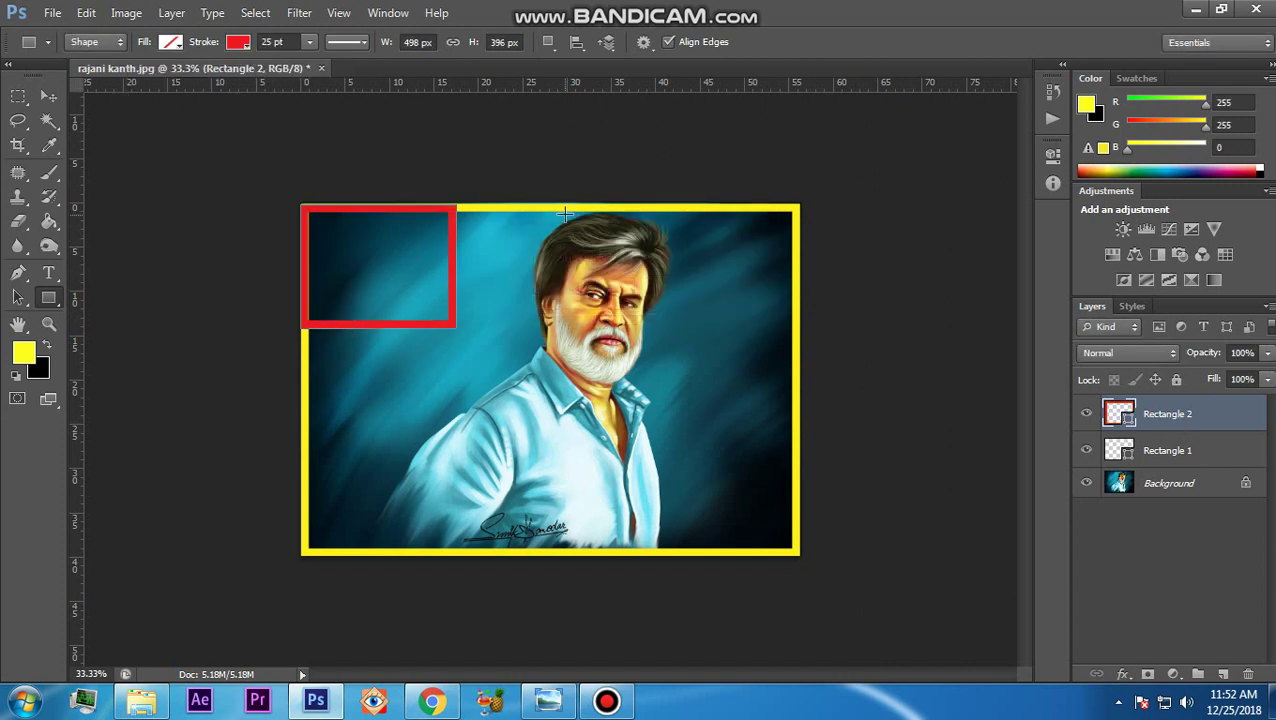
right_click(1179, 421)
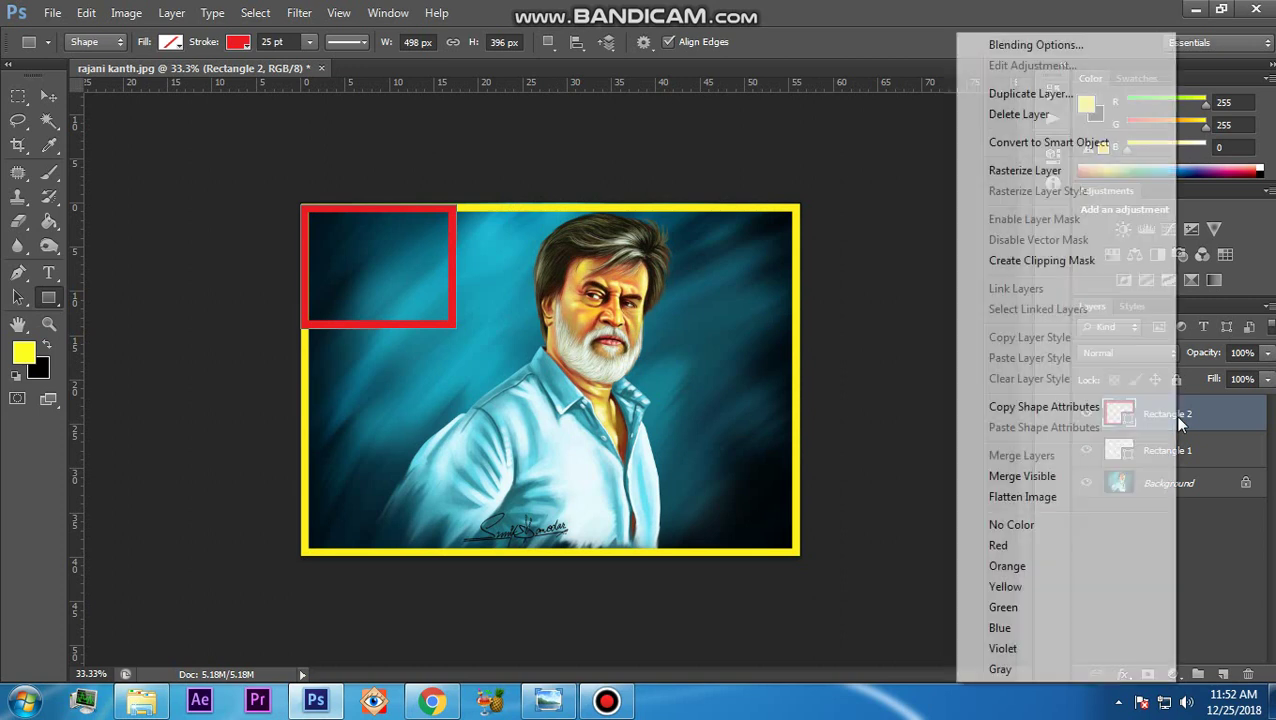
left_click(1075, 262)
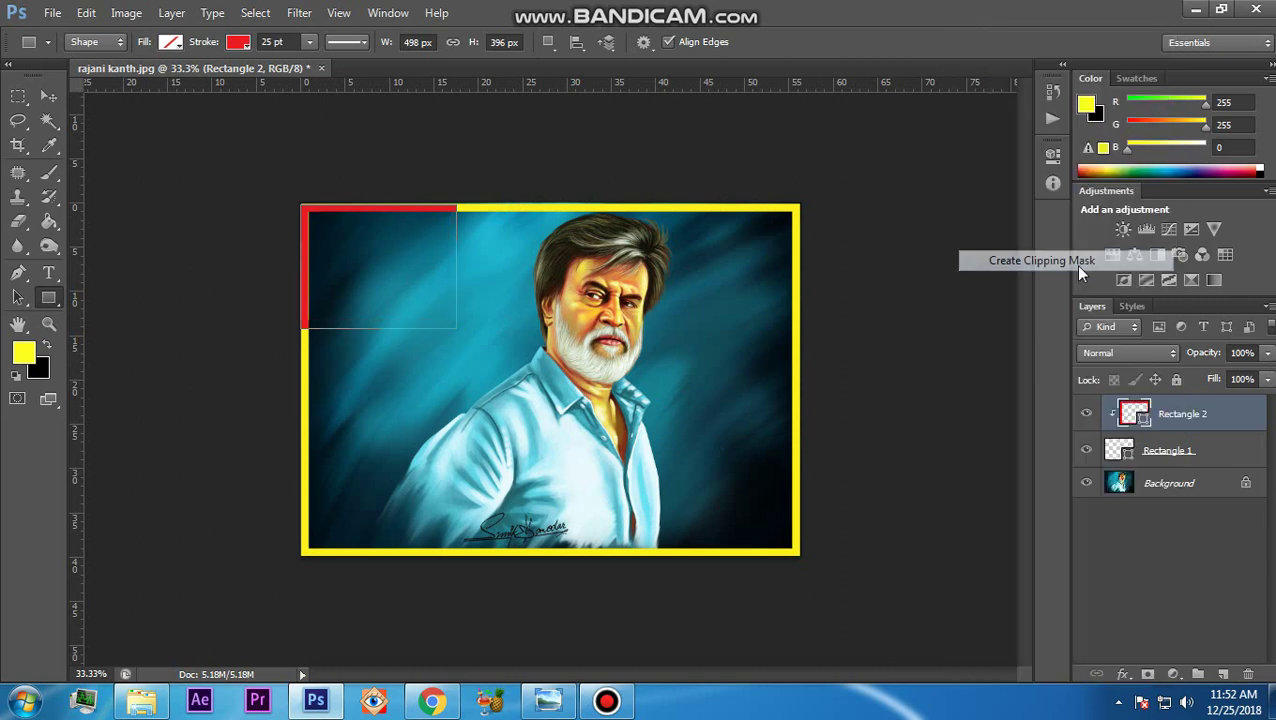
Alt-drag a copy of the red corner square to the border's top-right corner.
left_click(46, 100)
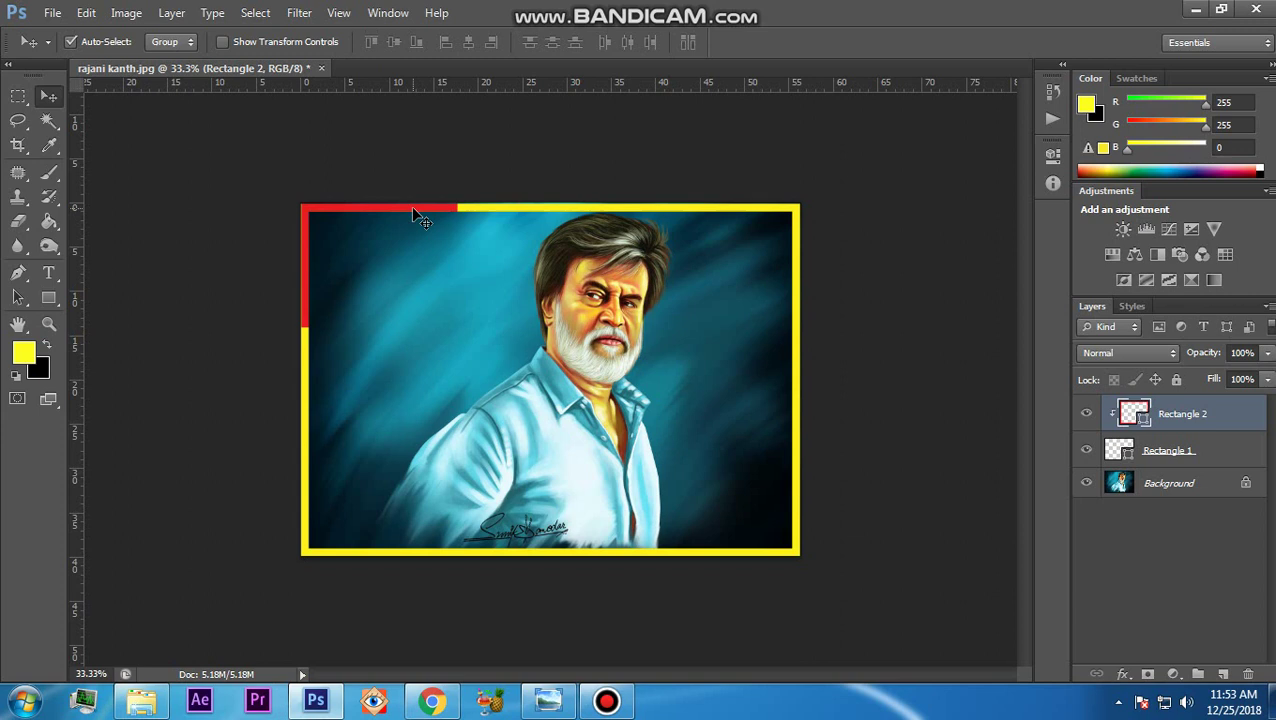
left_click_drag(412, 212, 756, 224)
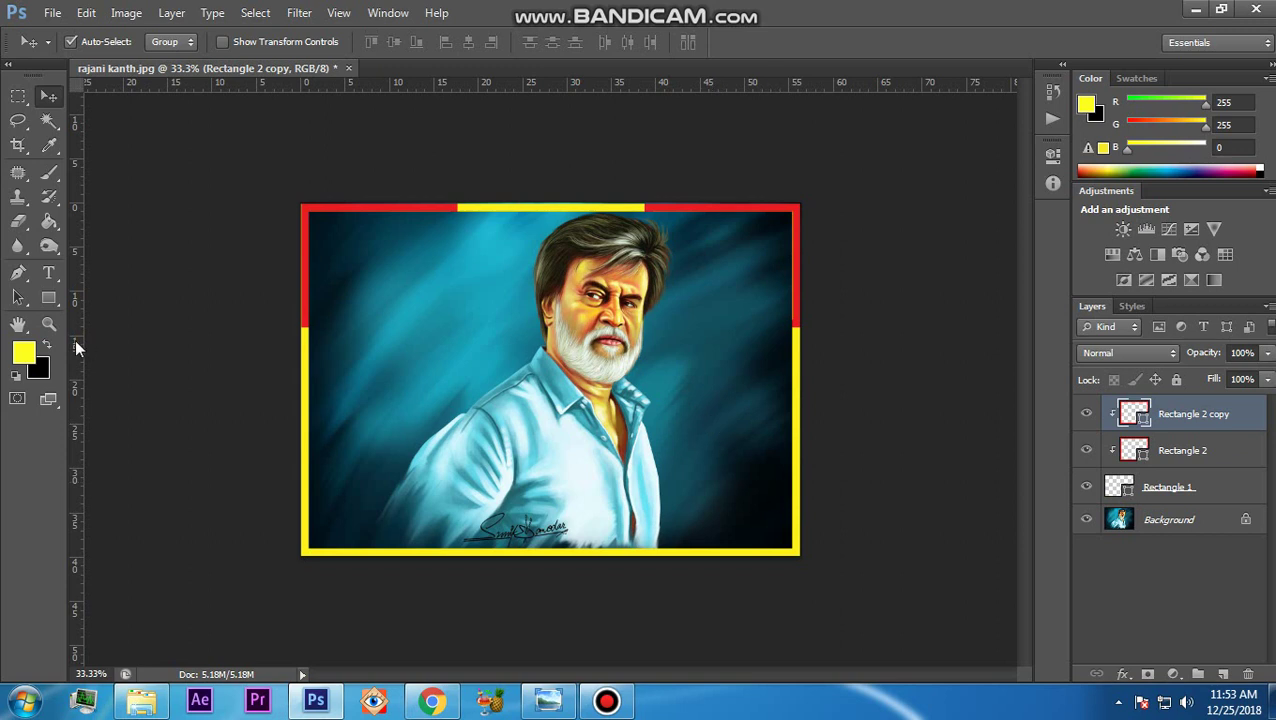
left_click(53, 299)
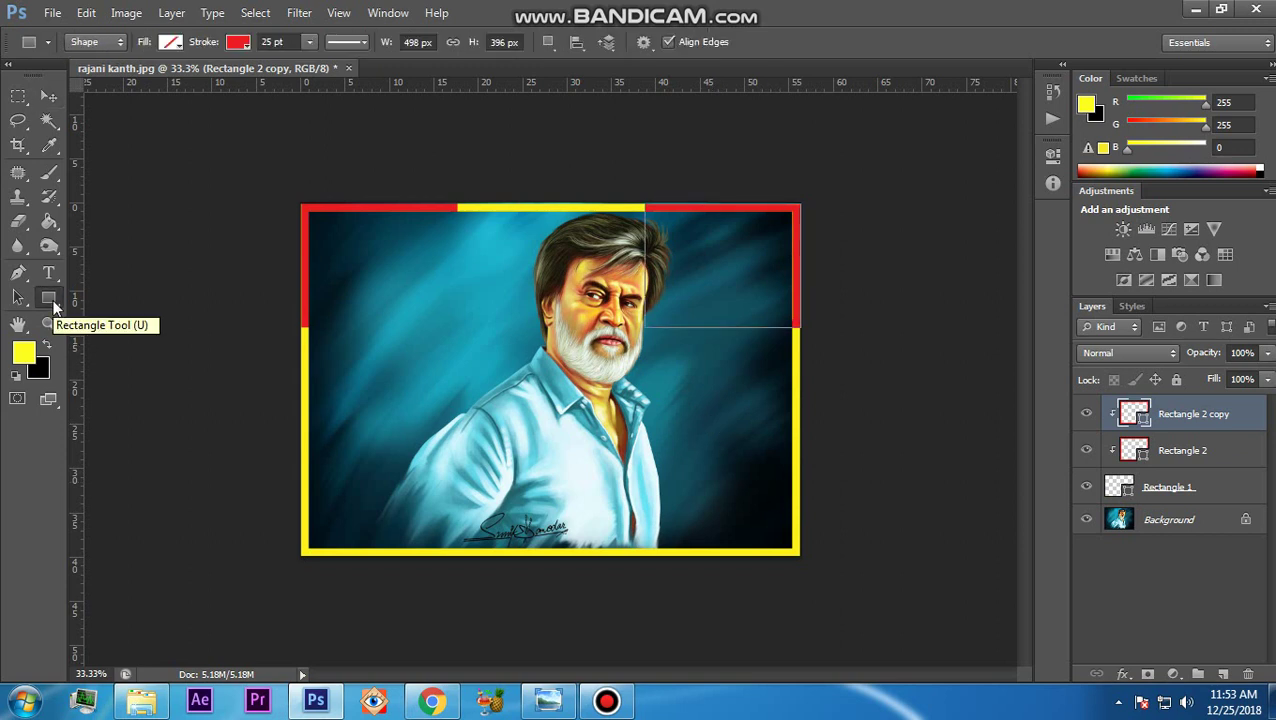
Draw a square outline over the border's bottom-left corner, redoing a misplaced first attempt.
left_click(1175, 524)
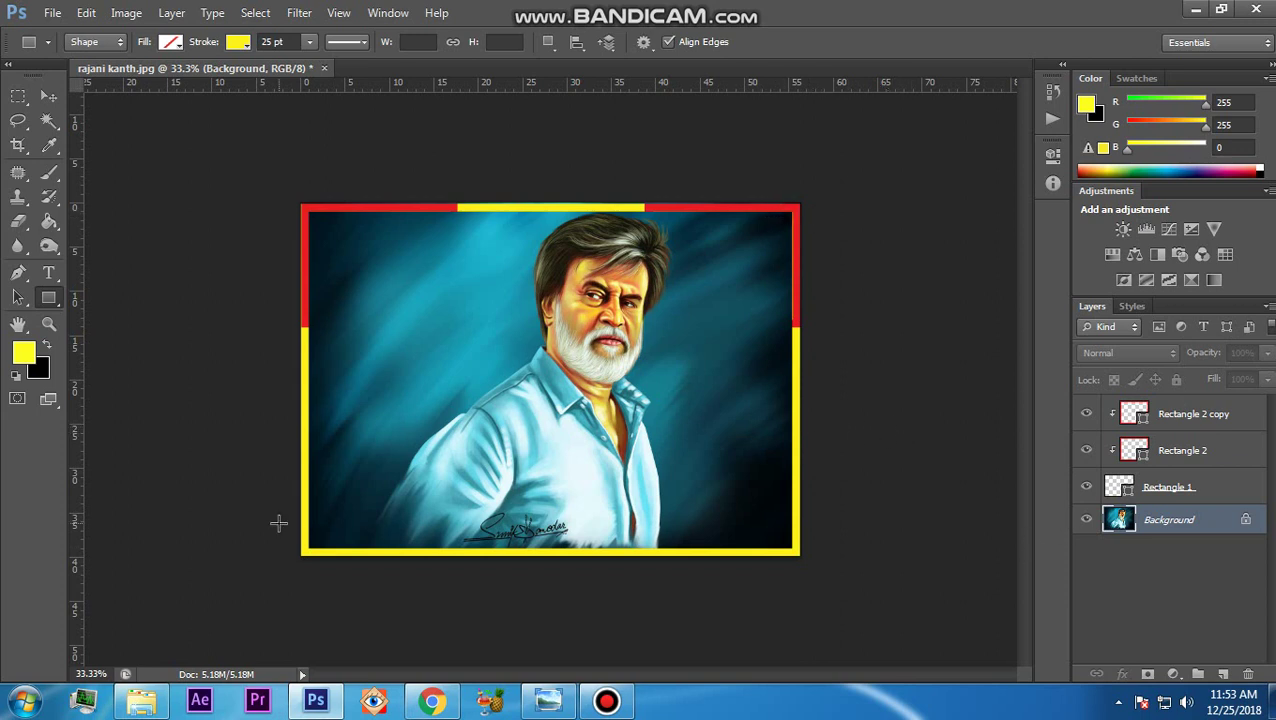
mouse_move(283, 461)
left_mouse_down()
mouse_move(383, 583)
mouse_move(403, 575)
left_mouse_up()
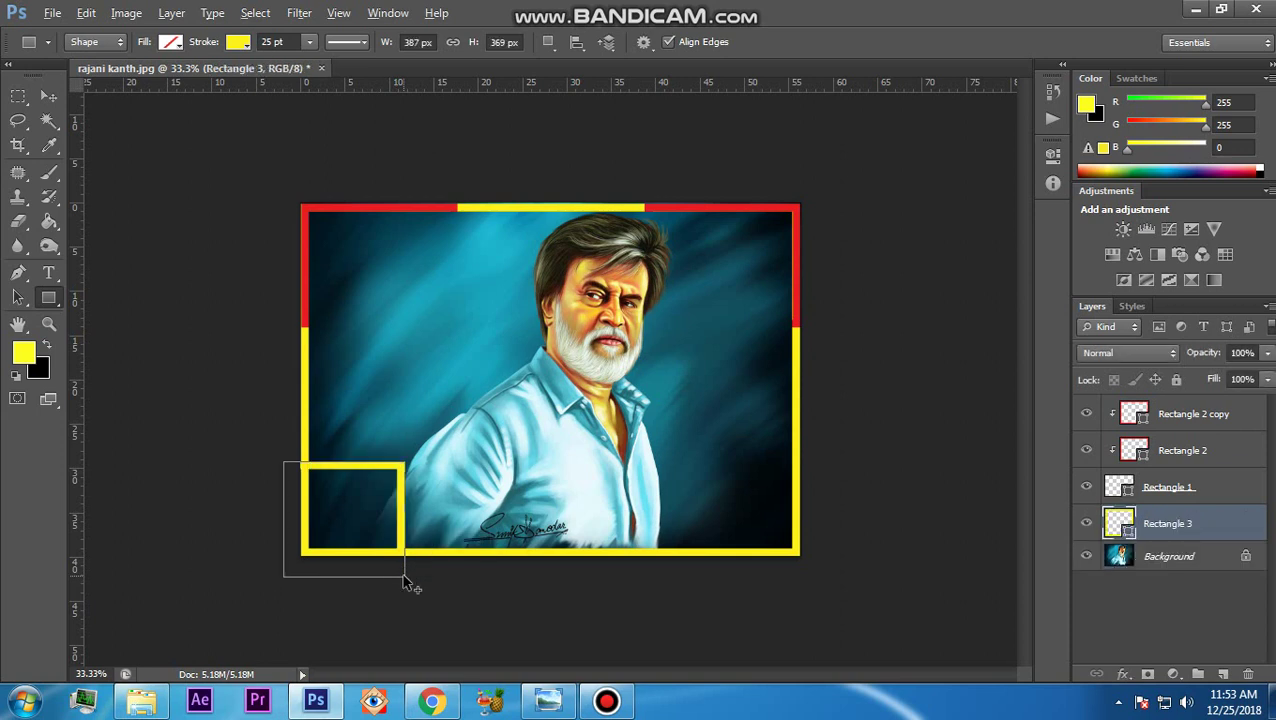
key("ctrl+z")
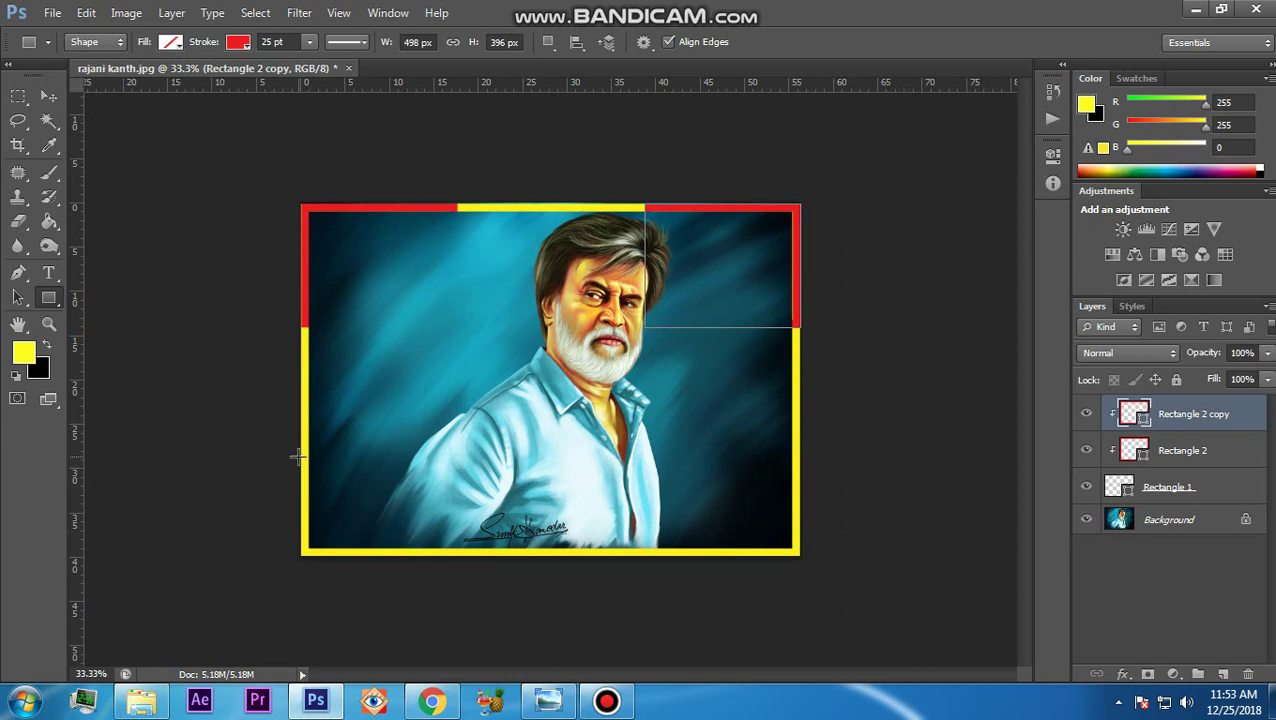
left_click_drag(300, 456, 410, 555)
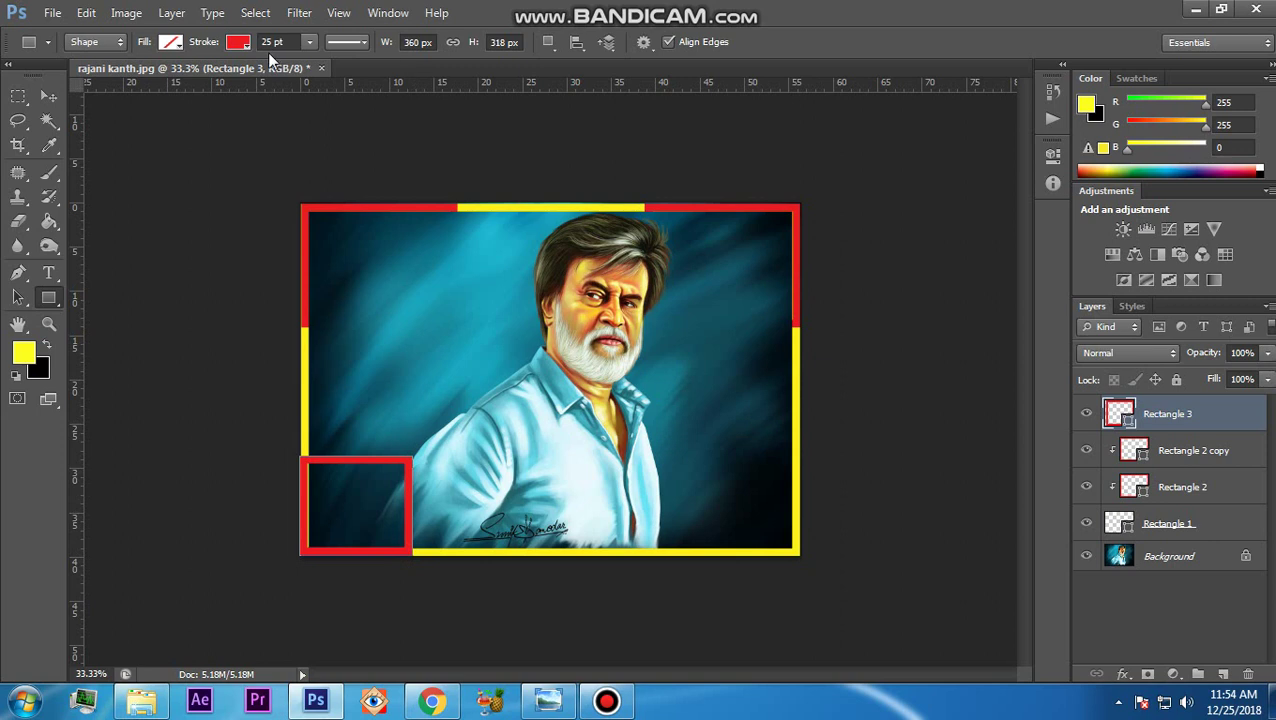
Make the square's stroke blue and clip Rectangle 3 to the yellow border.
left_click(239, 43)
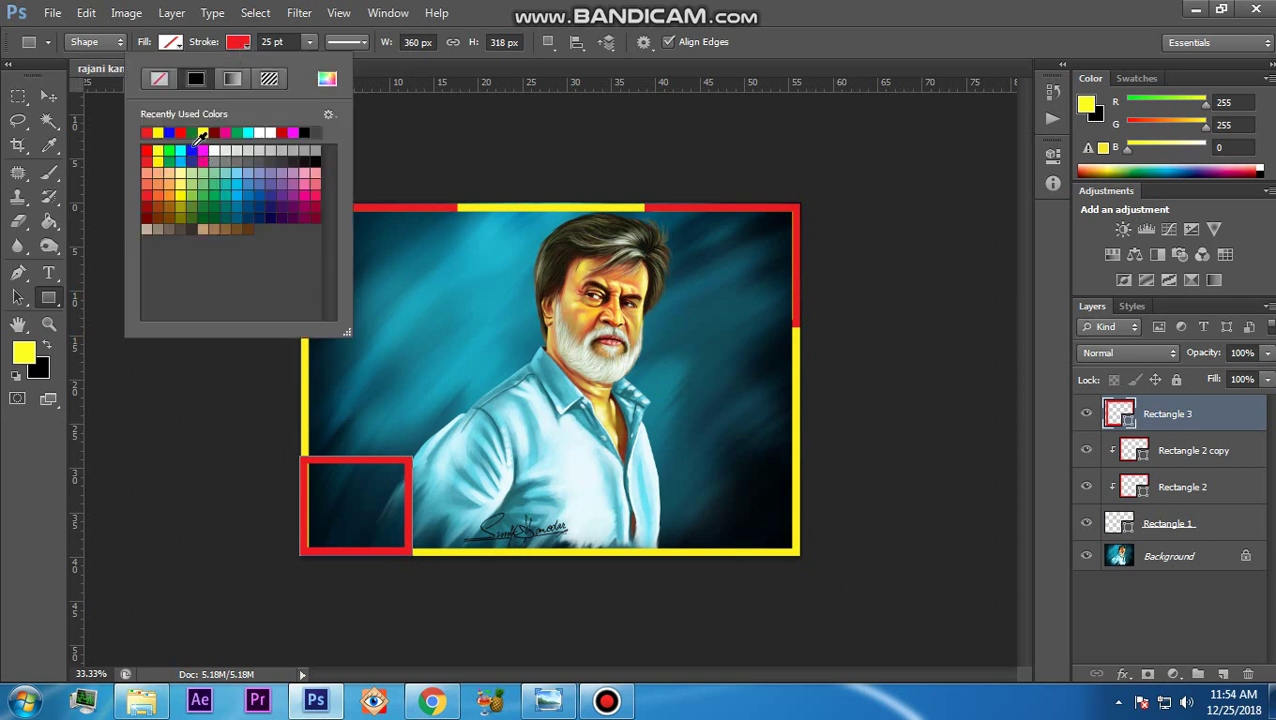
left_click(190, 150)
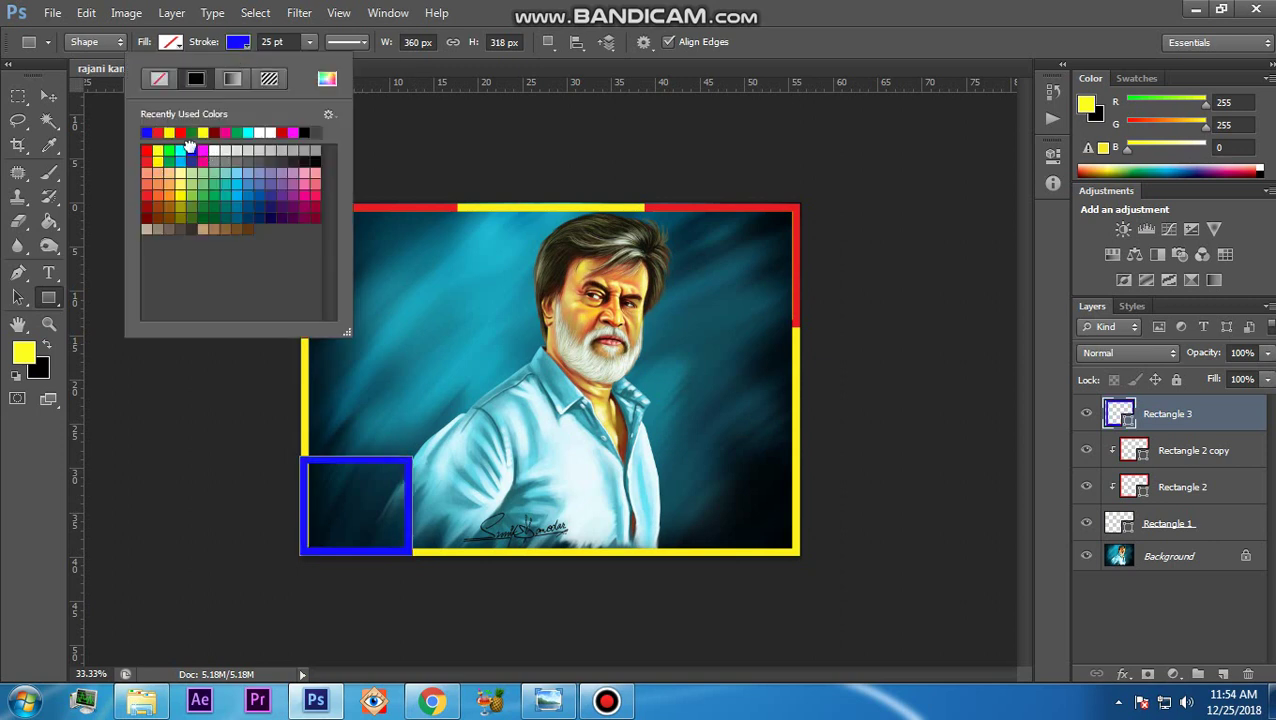
left_click(431, 142)
left_click(595, 287)
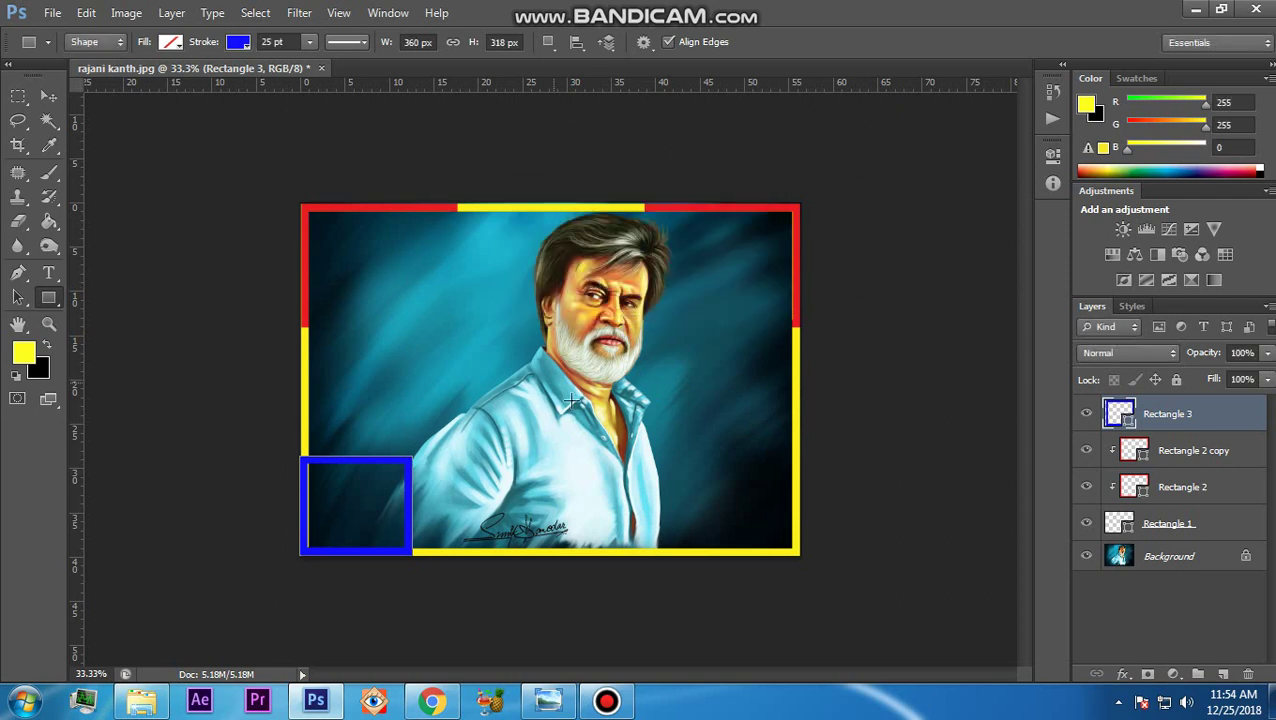
right_click(1183, 418)
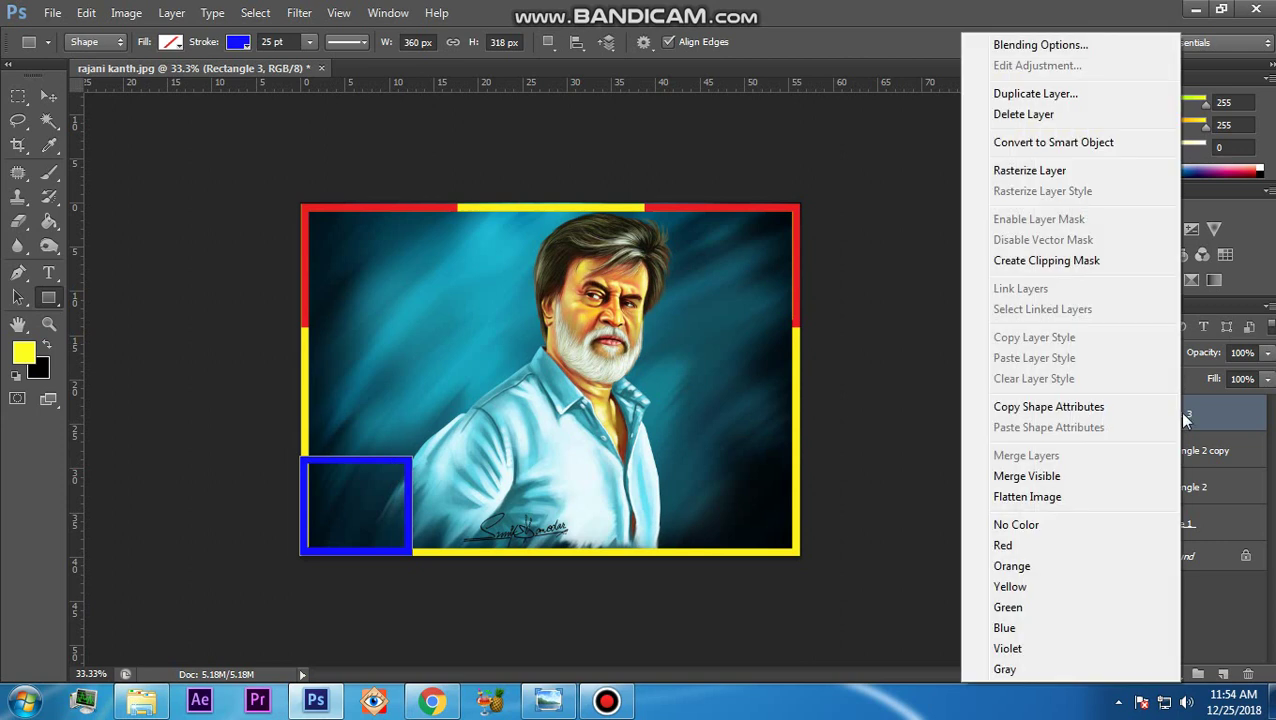
left_click(1065, 275)
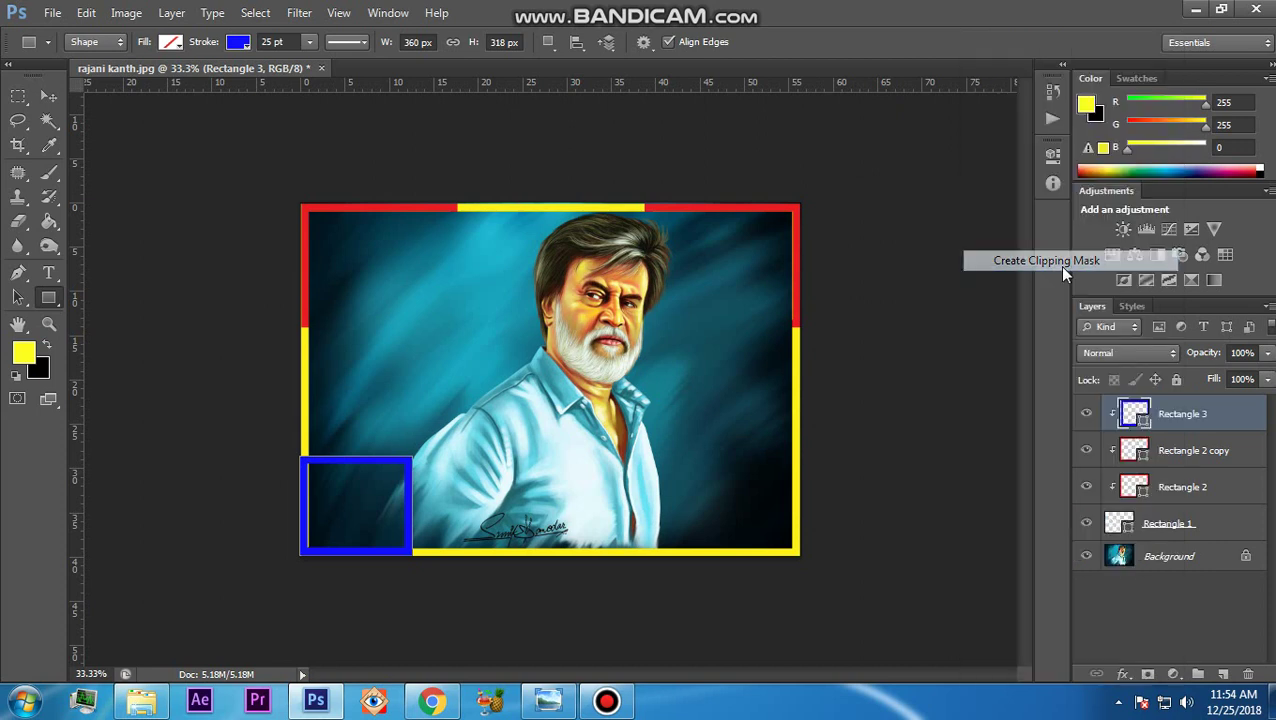
Alt-drag a copy of the blue corner to the bottom-right, then bring up Bandicam.
left_click(50, 97)
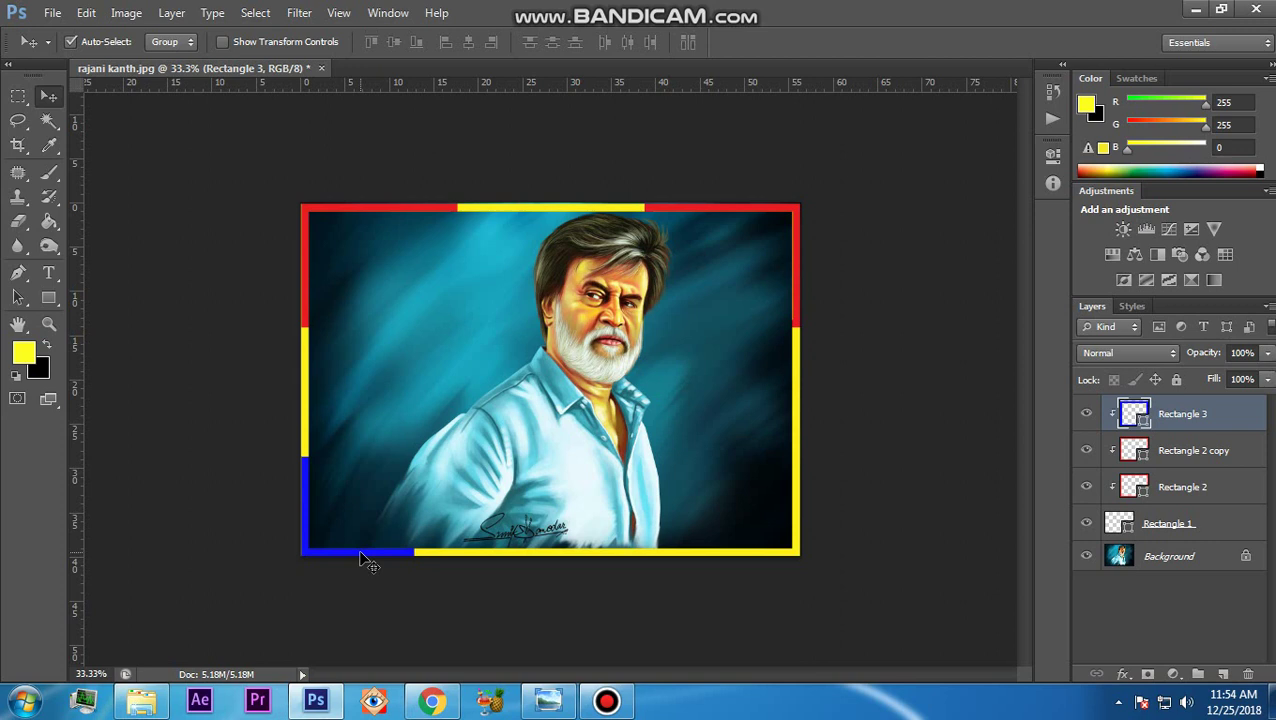
left_click_drag(360, 558, 750, 558)
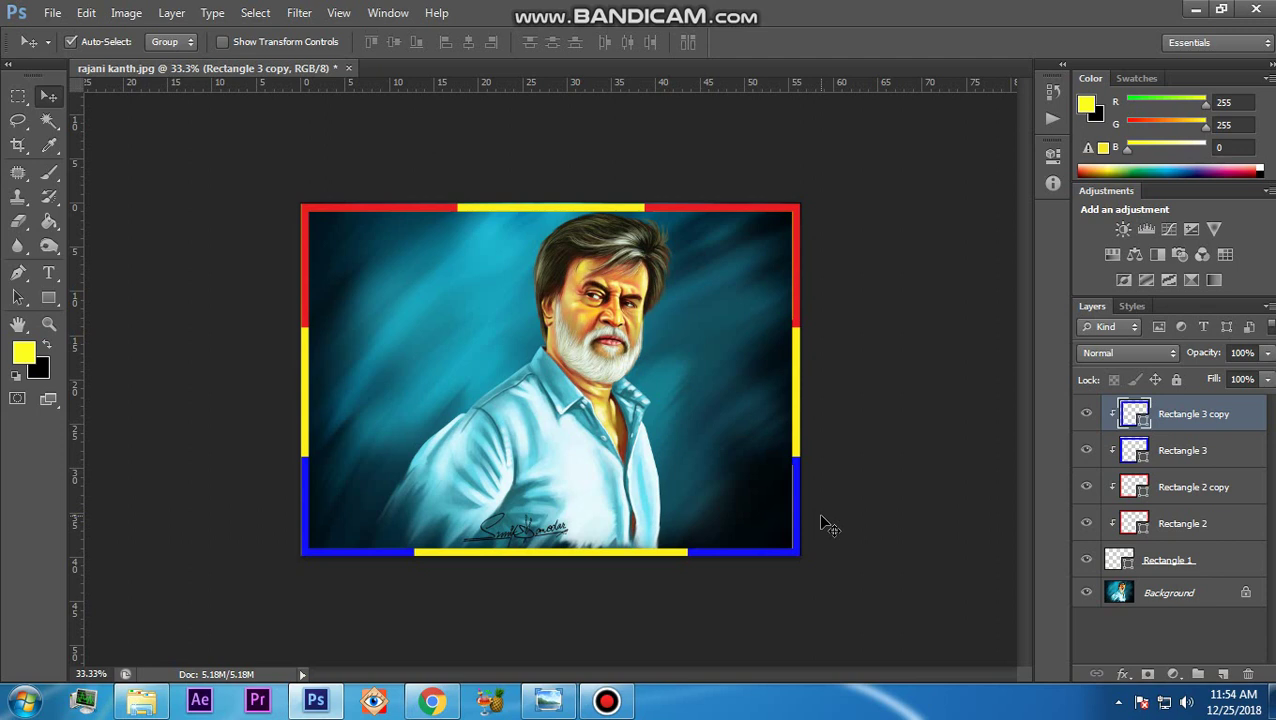
left_click(607, 700)
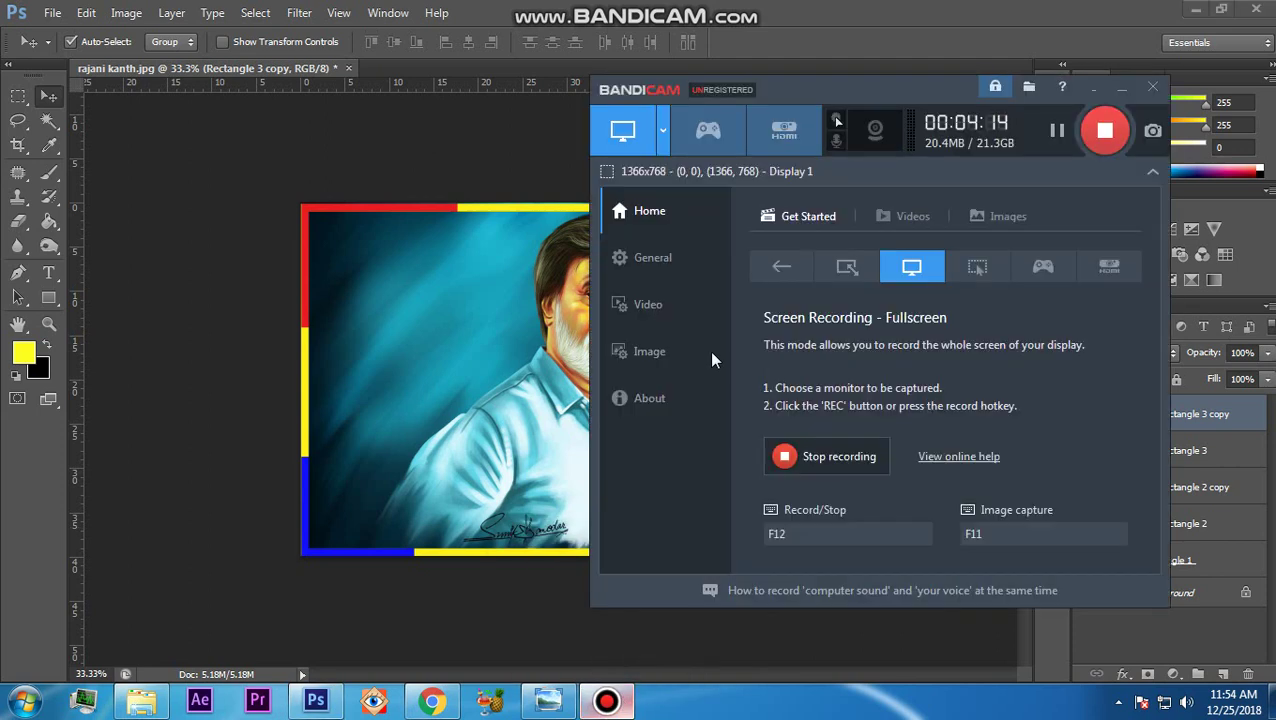